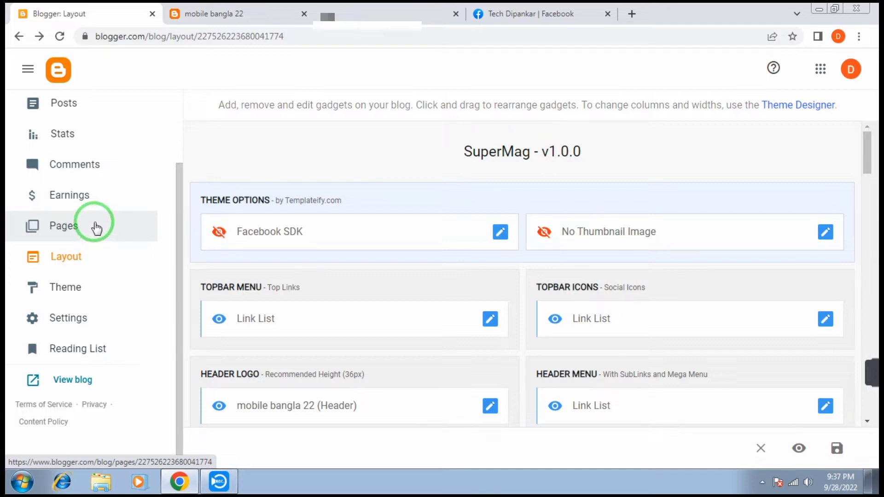
Check the live blog's top menu links, then create a new Blogger page titled "about us"
{"action": "left_click", "coordinate": [201, 10]}
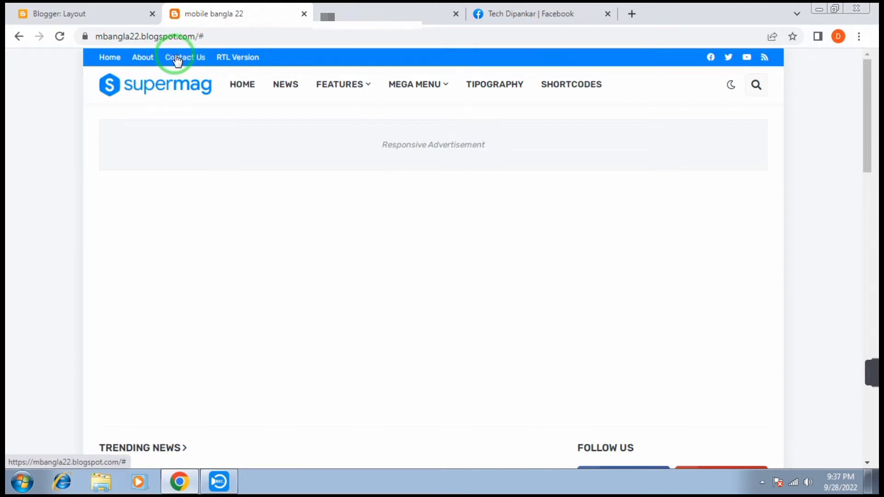
{"action": "left_click", "coordinate": [92, 13]}
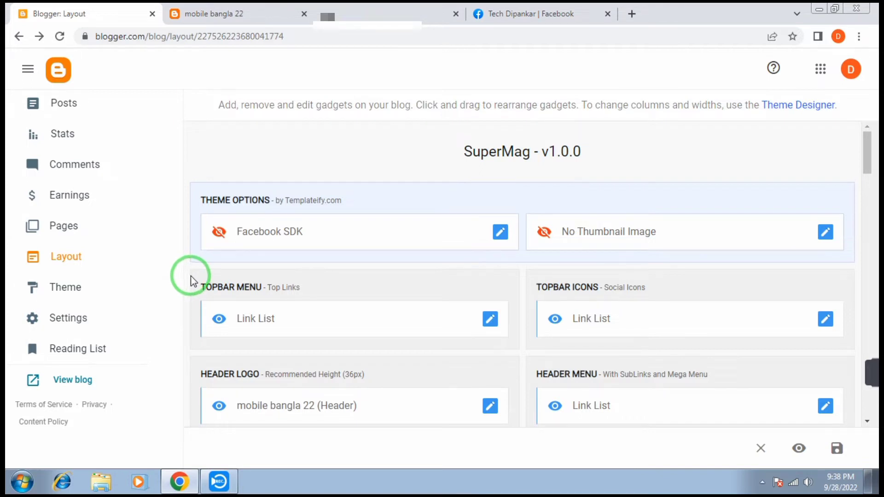
{"action": "left_click", "coordinate": [91, 229]}
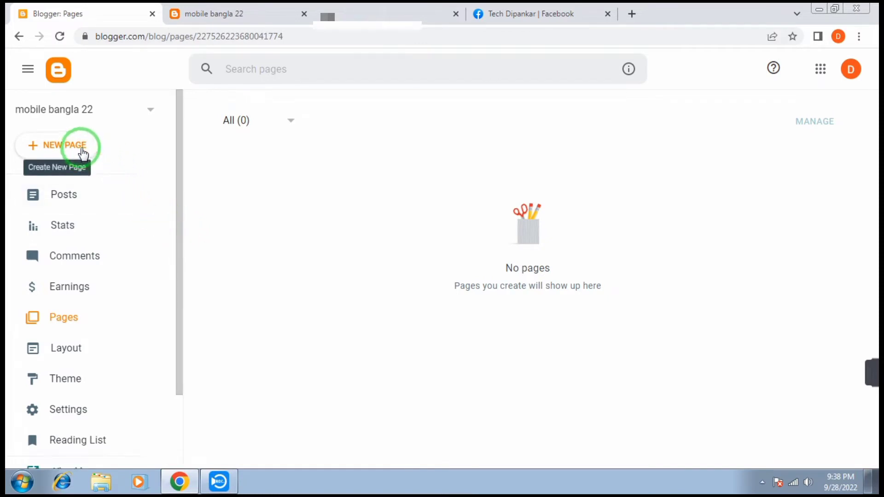
{"action": "left_click", "coordinate": [59, 151]}
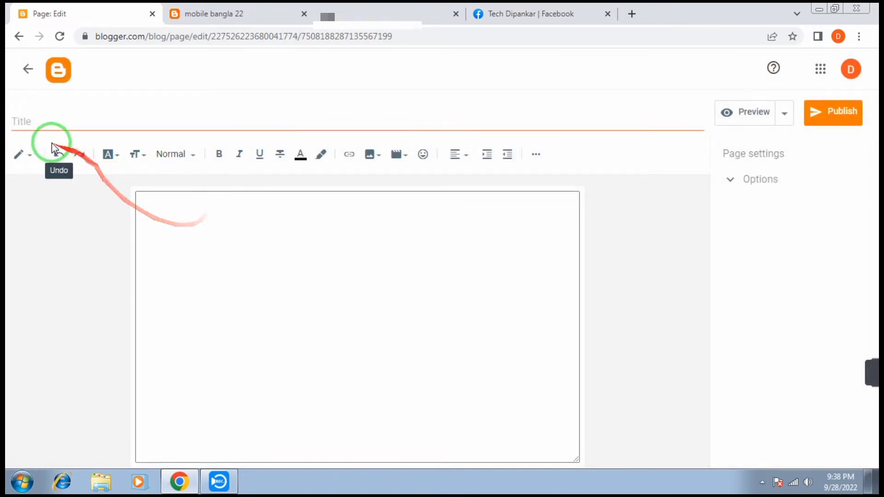
{"action": "left_click", "coordinate": [20, 121]}
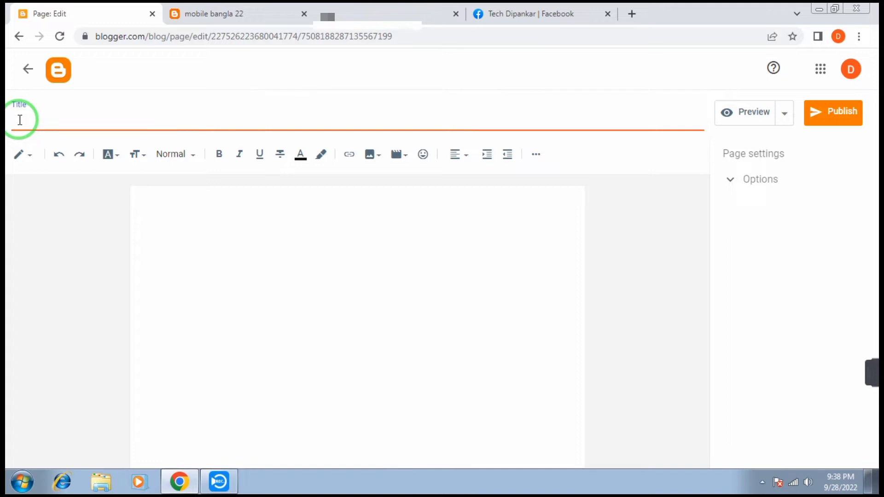
{"action": "type", "text": "about us"}
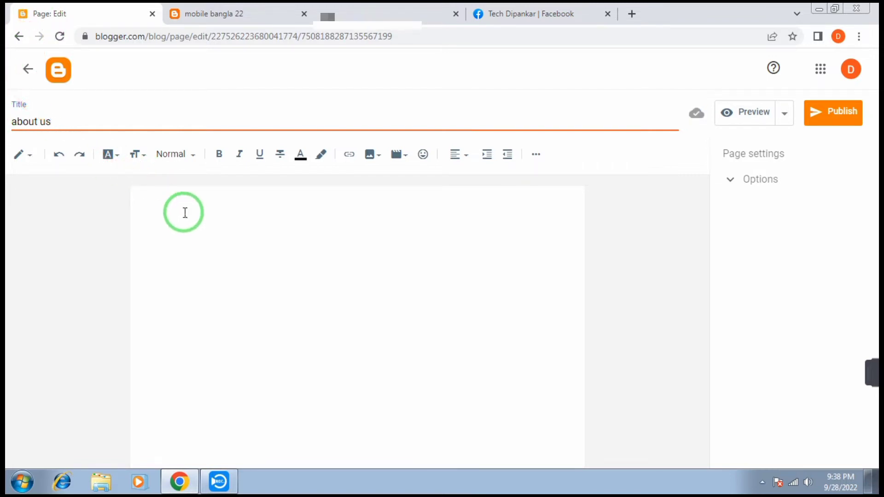
{"action": "left_click", "coordinate": [190, 230]}
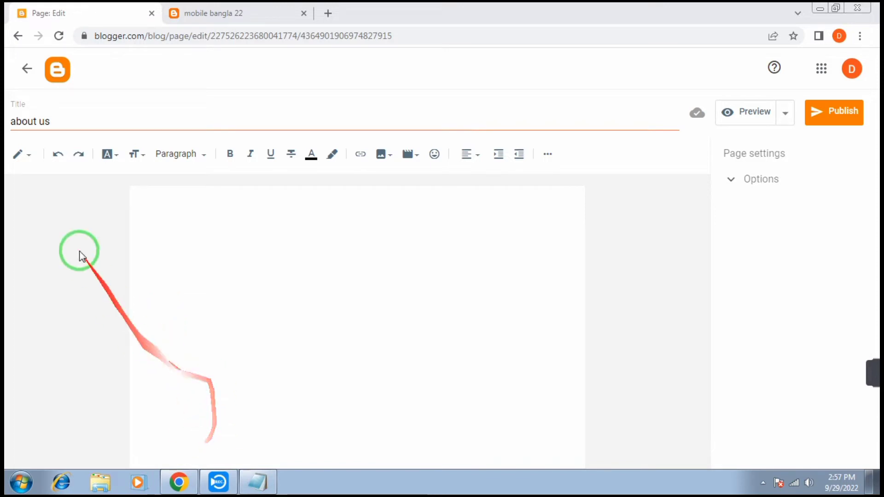
Copy the opening two-line Bengali paragraph from the Notepad file into the "about us" page body and publish the page
{"action": "left_click", "coordinate": [258, 484]}
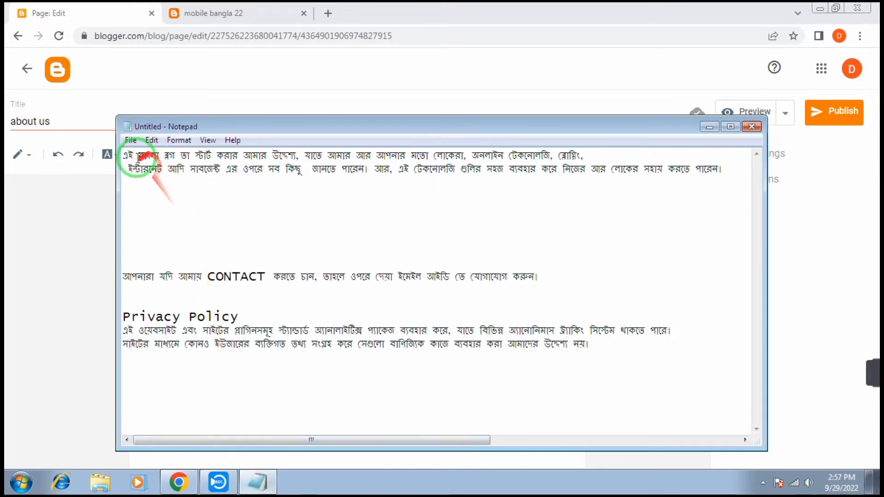
{"action": "left_click_drag", "start_coordinate": [123, 155], "coordinate": [753, 192]}
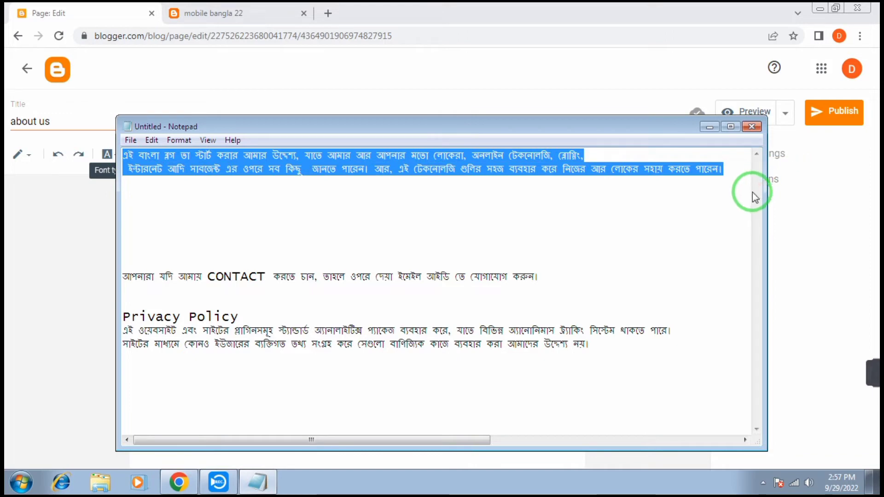
{"action": "right_click", "coordinate": [636, 174]}
{"action": "left_click", "coordinate": [666, 215]}
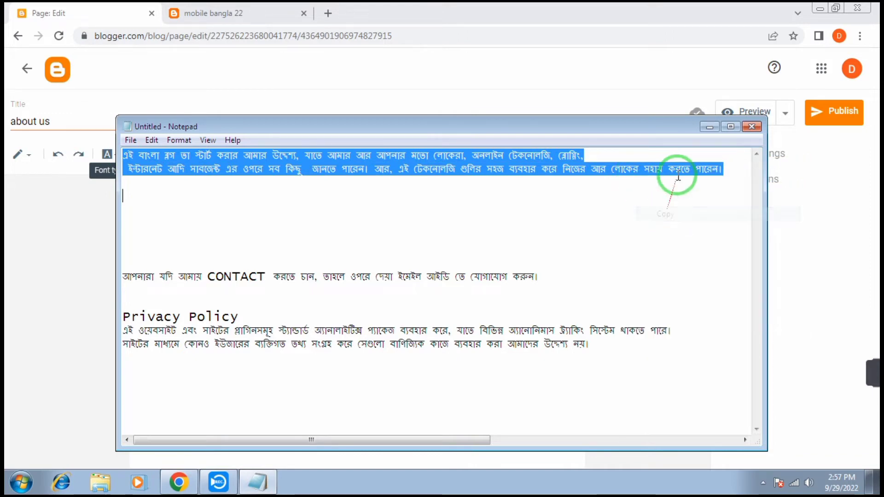
{"action": "left_click", "coordinate": [709, 127]}
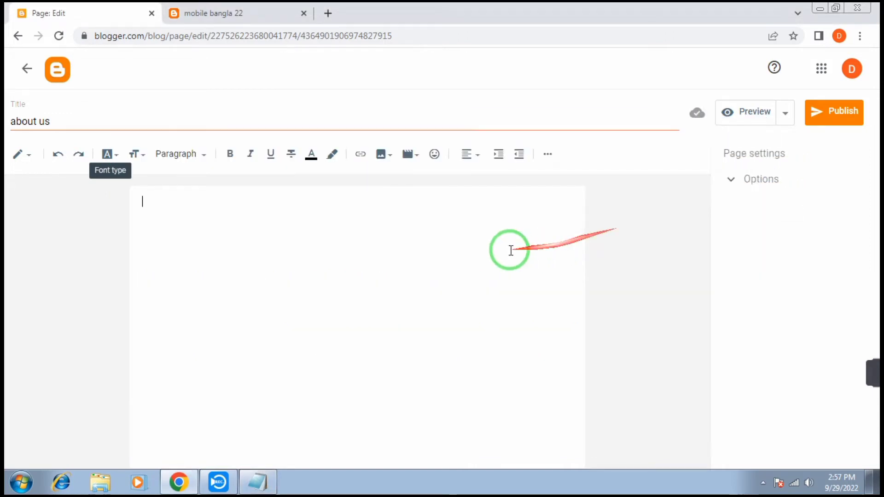
{"action": "right_click", "coordinate": [146, 206]}
{"action": "left_click", "coordinate": [195, 288]}
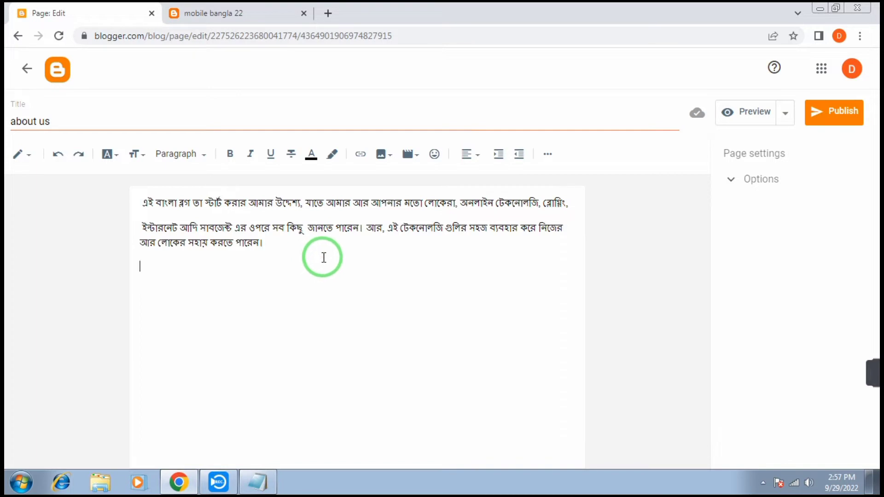
{"action": "left_click", "coordinate": [826, 111]}
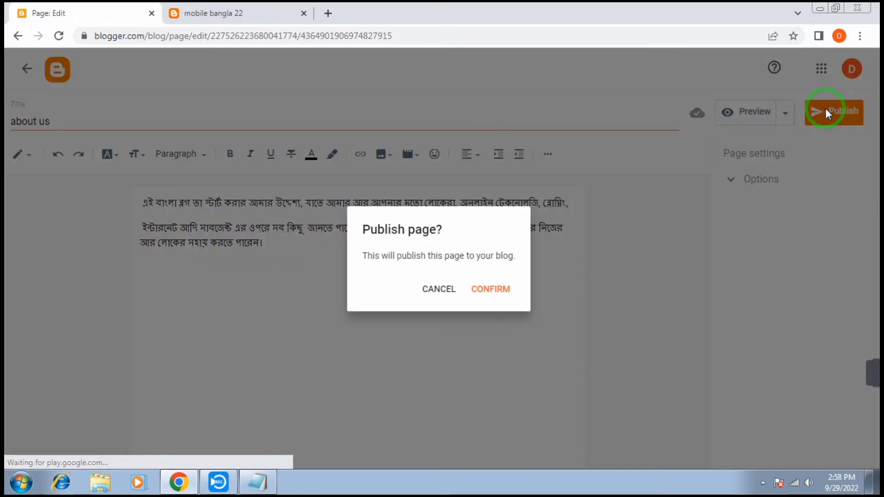
{"action": "left_click", "coordinate": [503, 294]}
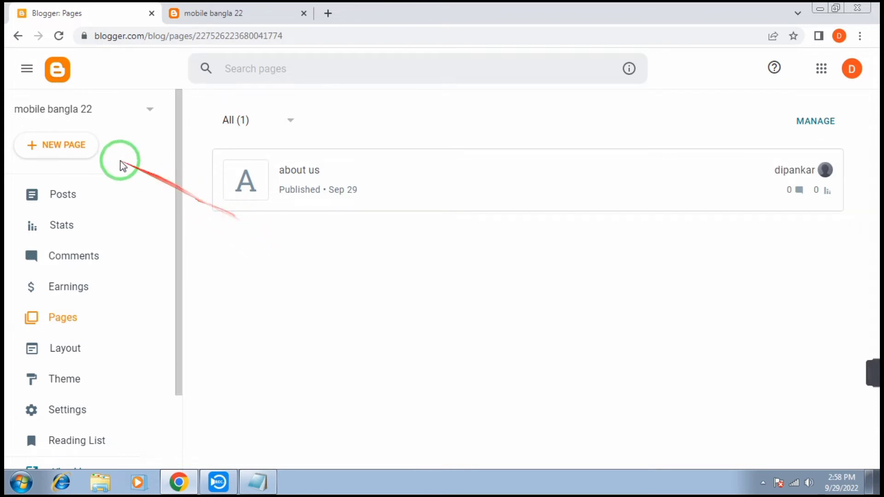
Create another new page with the title "contact us"
{"action": "left_click", "coordinate": [72, 152]}
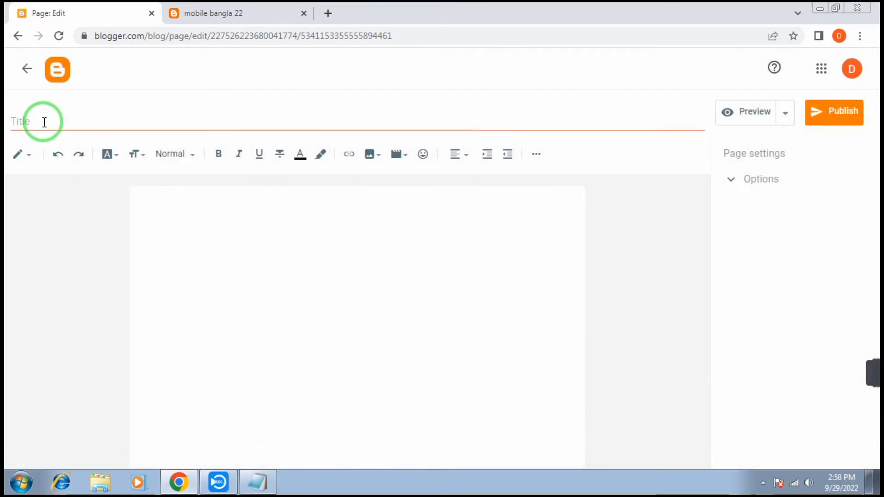
{"action": "left_click", "coordinate": [44, 122]}
{"action": "type", "text": "co"}
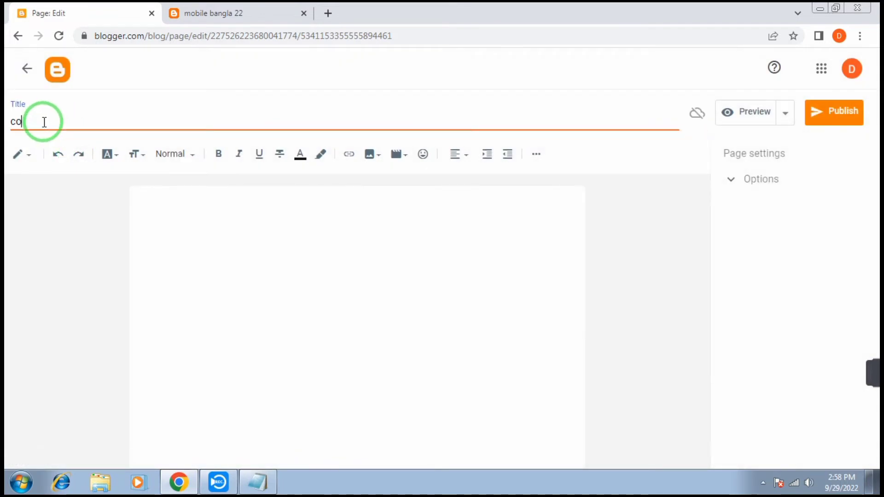
{"action": "type", "text": "ntact us"}
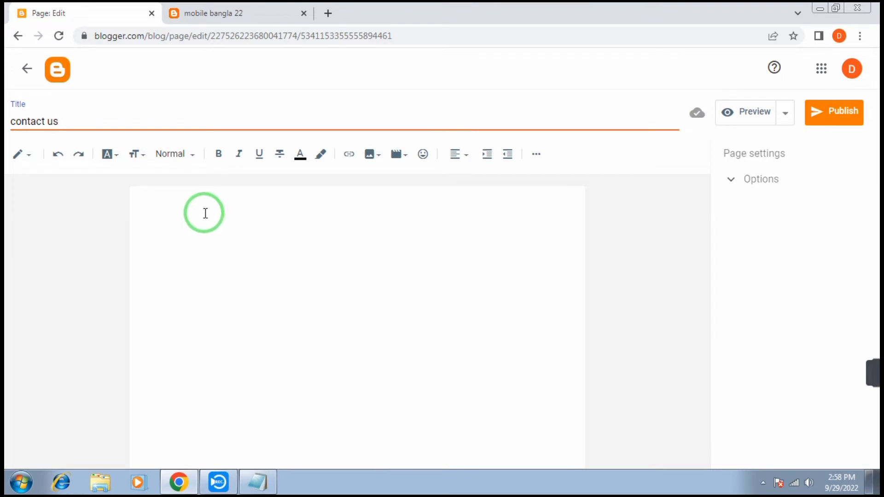
{"action": "left_click", "coordinate": [186, 221]}
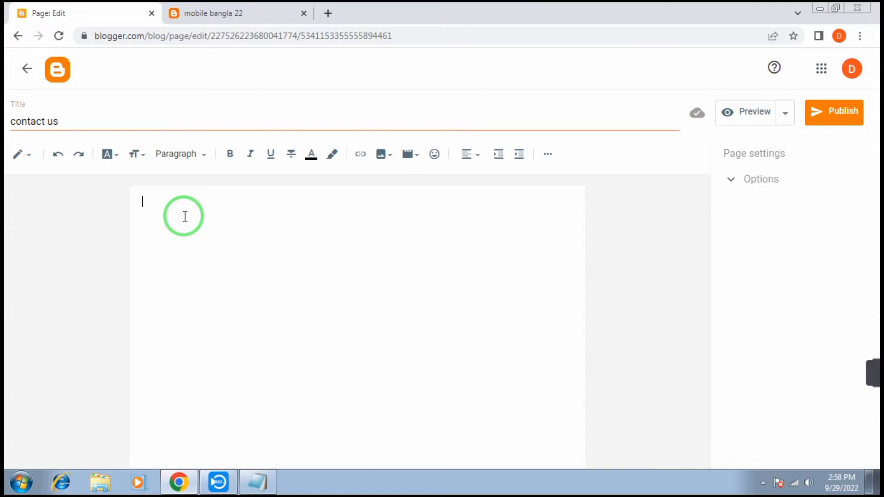
Copy the Bengali line containing "CONTACT" from the Notepad file into the "contact us" page body and publish the page
{"action": "left_click", "coordinate": [265, 486]}
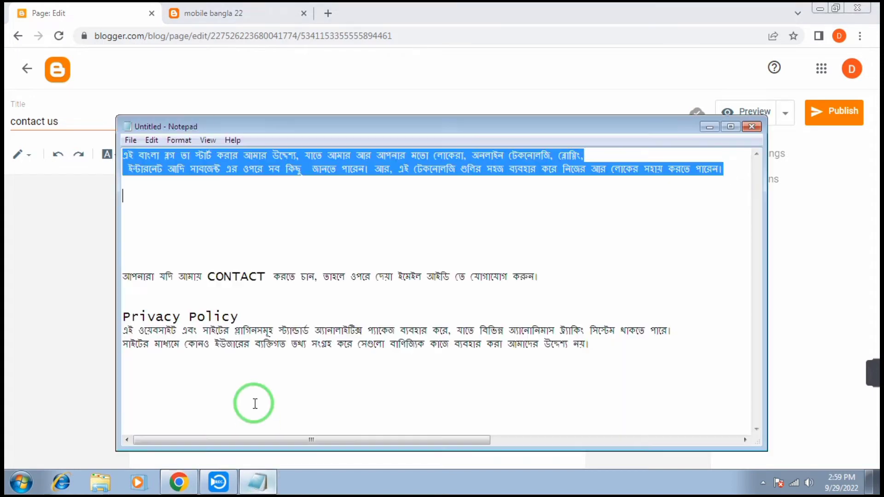
{"action": "left_click_drag", "start_coordinate": [124, 275], "coordinate": [409, 288]}
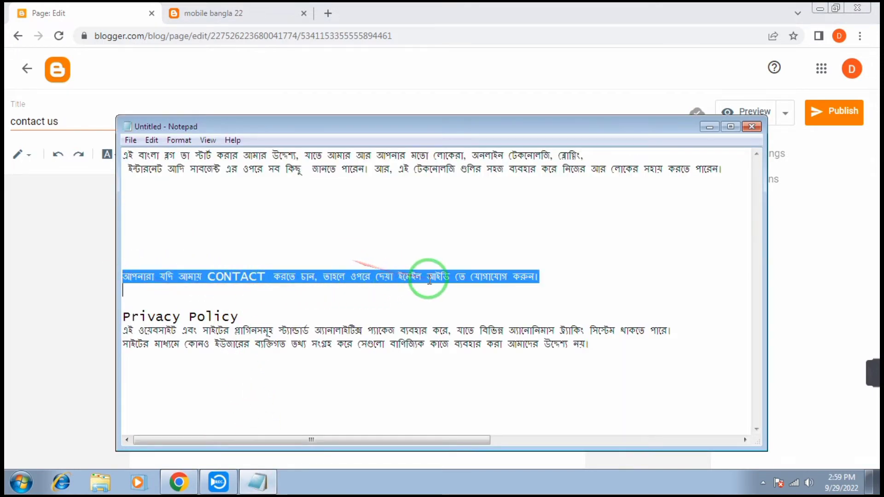
{"action": "right_click", "coordinate": [418, 279]}
{"action": "left_click", "coordinate": [455, 323]}
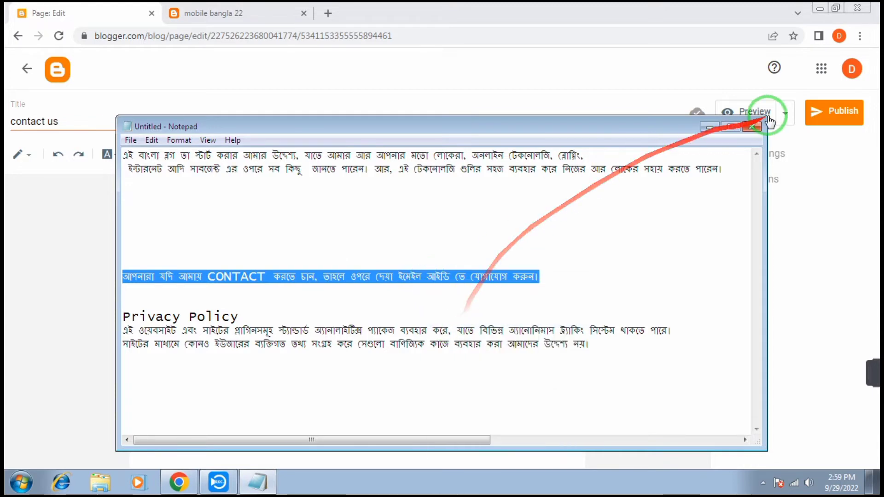
{"action": "left_click", "coordinate": [709, 127]}
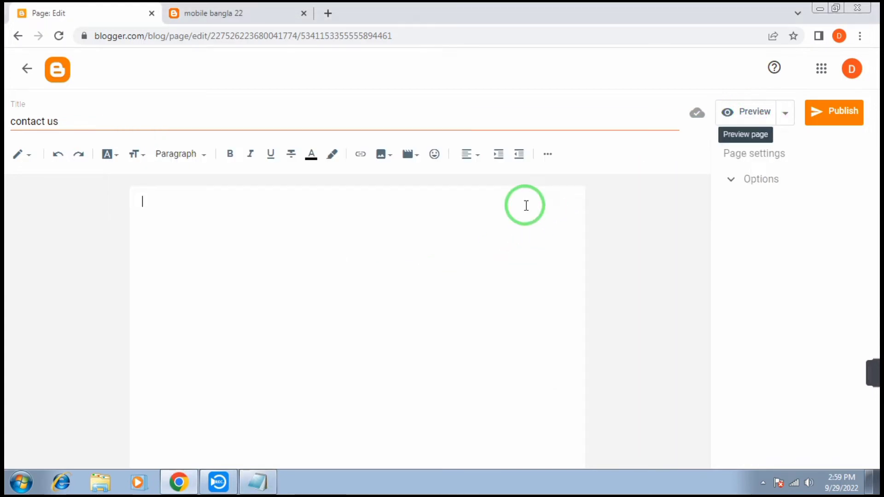
{"action": "right_click", "coordinate": [176, 230]}
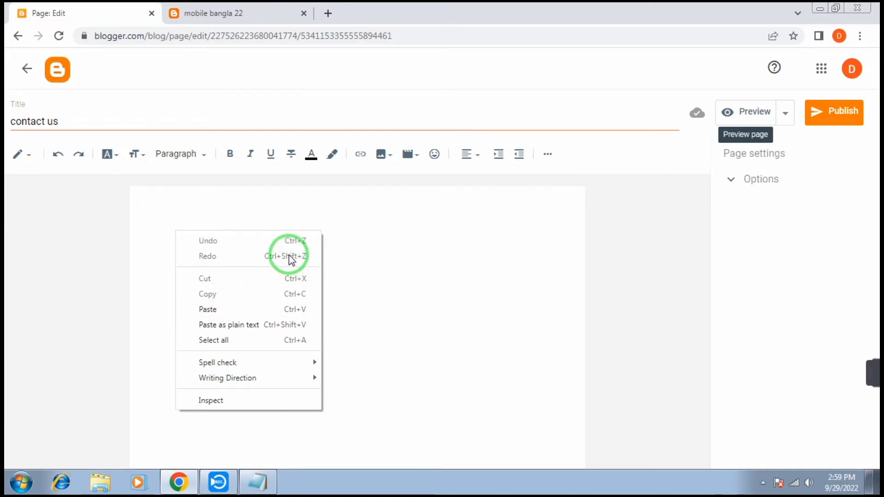
{"action": "left_click", "coordinate": [351, 202]}
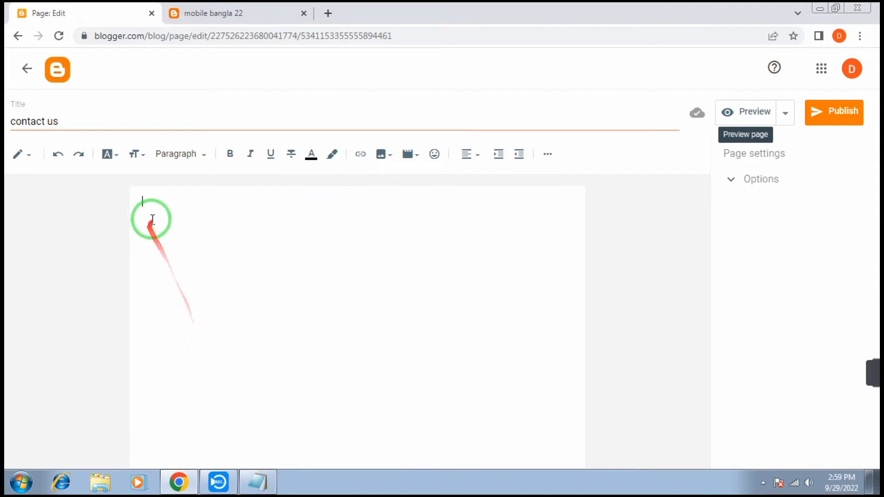
{"action": "right_click", "coordinate": [178, 255]}
{"action": "left_click", "coordinate": [212, 332]}
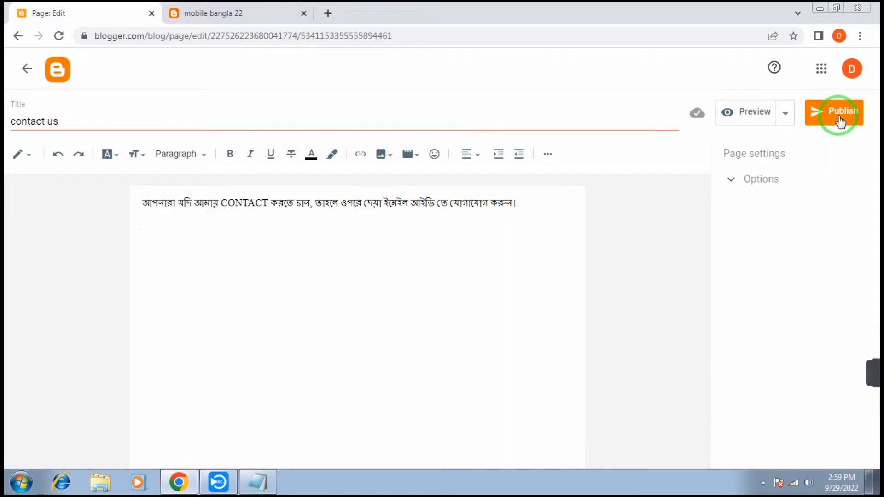
{"action": "left_click", "coordinate": [839, 119]}
{"action": "left_click", "coordinate": [477, 295]}
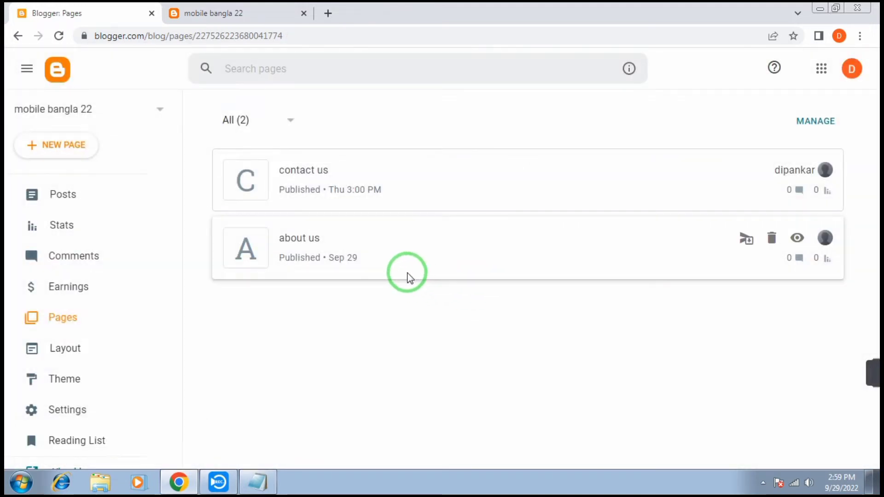
Create a third new page with the title "privacy policy"
{"action": "left_click", "coordinate": [68, 148]}
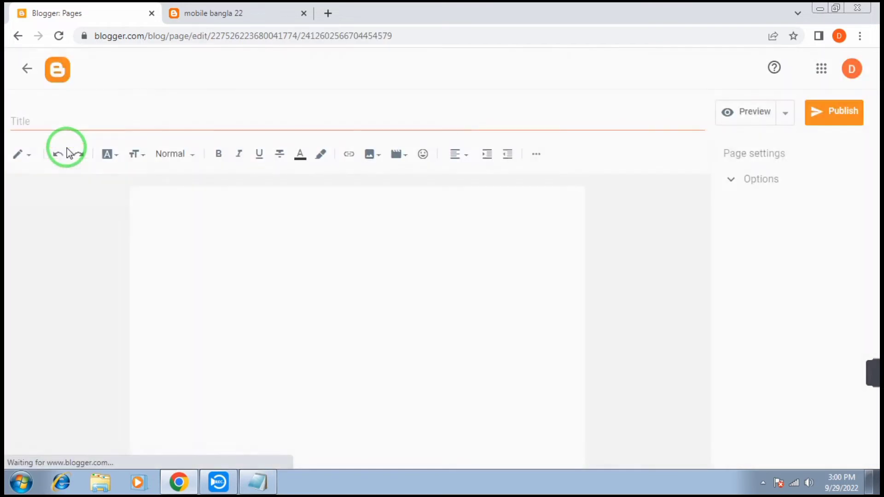
{"action": "left_click", "coordinate": [30, 120]}
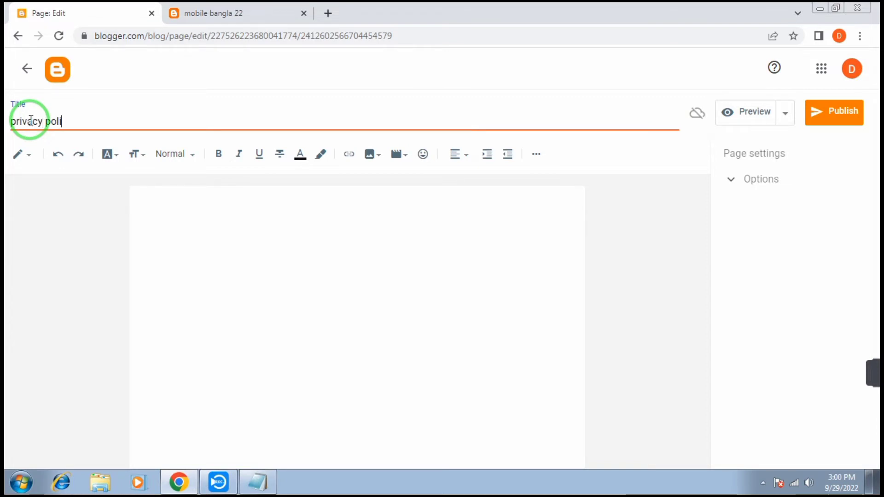
{"action": "left_click", "coordinate": [168, 207]}
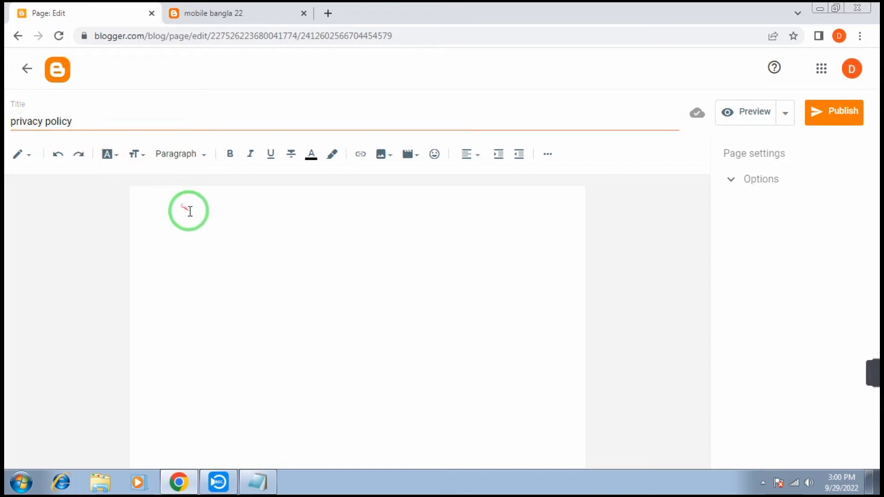
Copy the "Privacy Policy" heading and its two Bengali lines from the Notepad file into the "privacy policy" page body and publish the page
{"action": "left_click", "coordinate": [256, 484]}
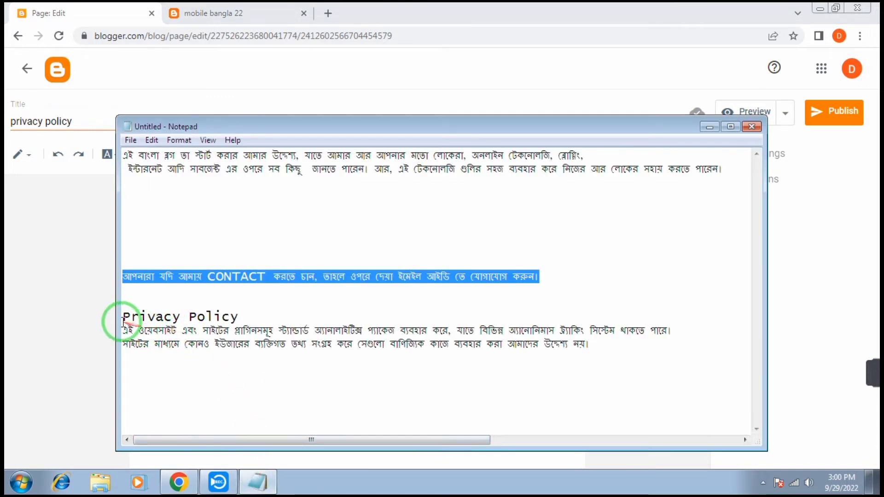
{"action": "left_click_drag", "start_coordinate": [126, 316], "coordinate": [540, 356]}
{"action": "right_click", "coordinate": [540, 356]}
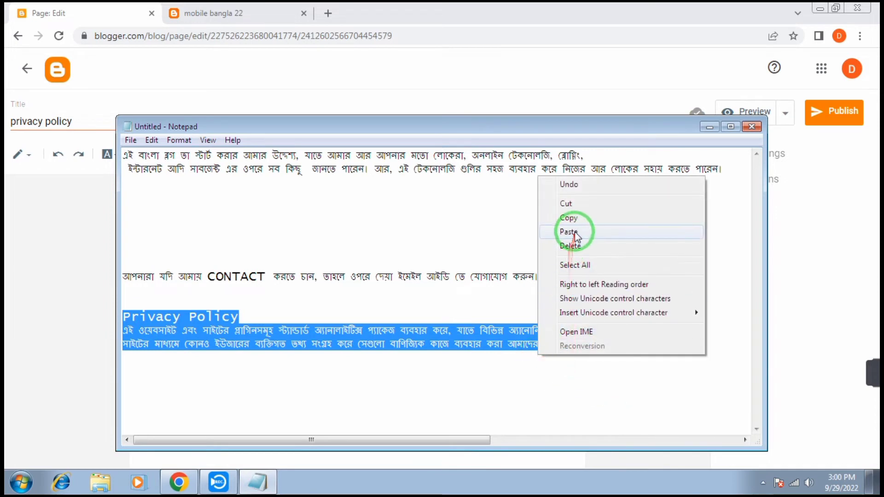
{"action": "left_click", "coordinate": [576, 217]}
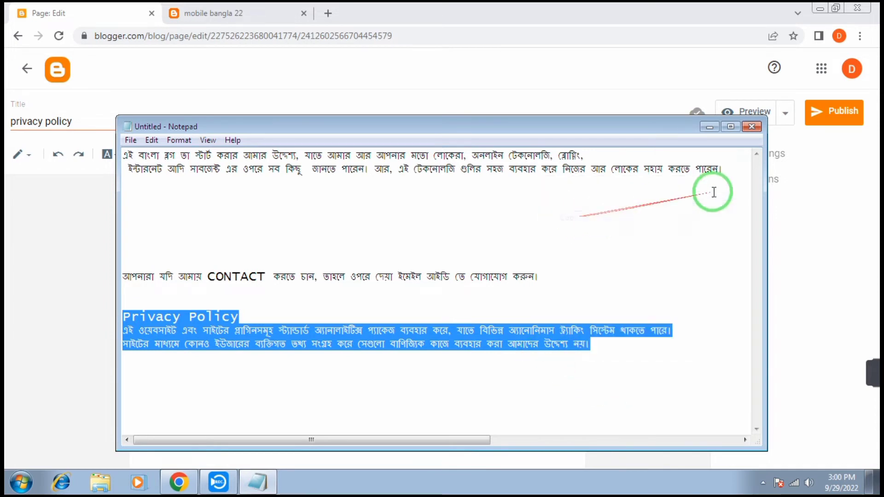
{"action": "left_click", "coordinate": [709, 126]}
{"action": "left_click", "coordinate": [188, 266]}
{"action": "right_click", "coordinate": [166, 214]}
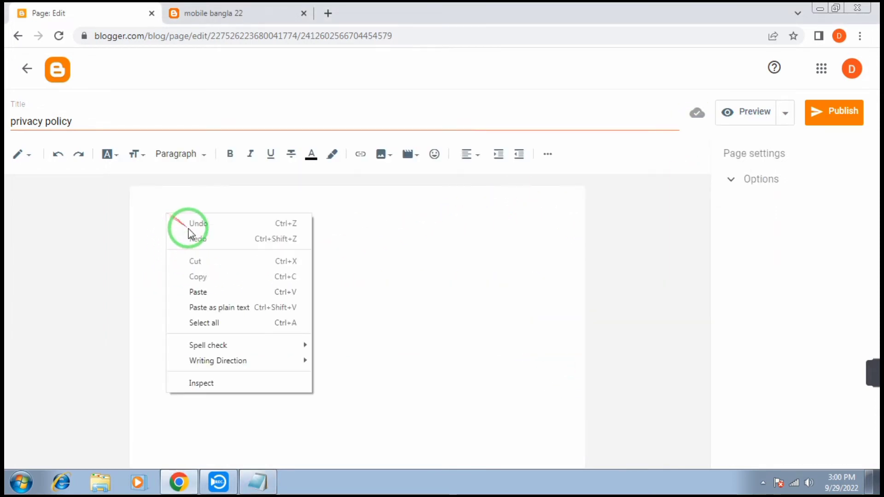
{"action": "left_click", "coordinate": [198, 292]}
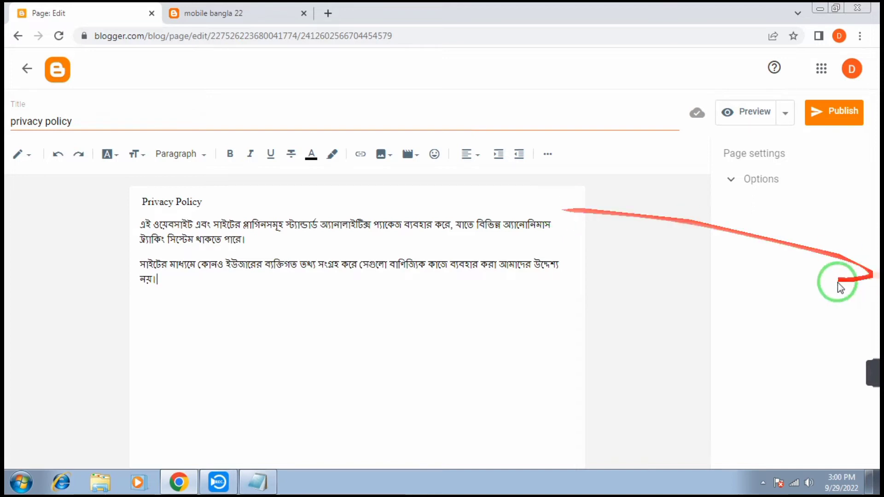
{"action": "left_click", "coordinate": [839, 119]}
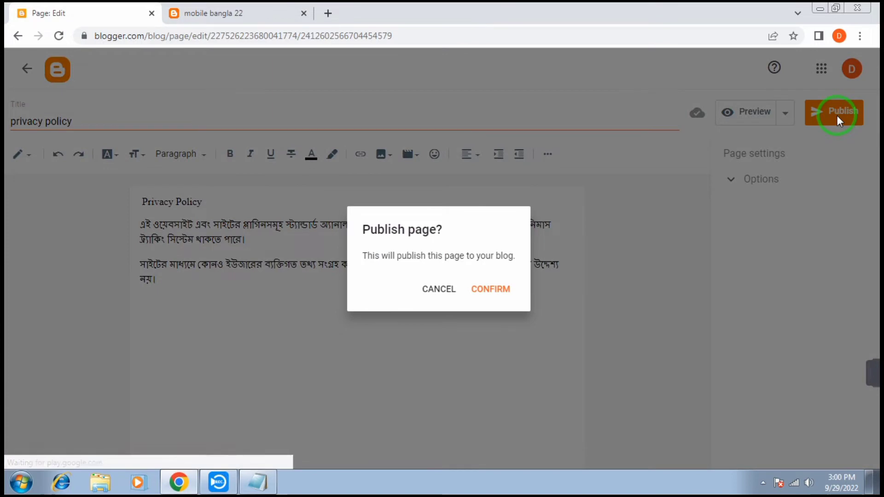
{"action": "left_click", "coordinate": [502, 289]}
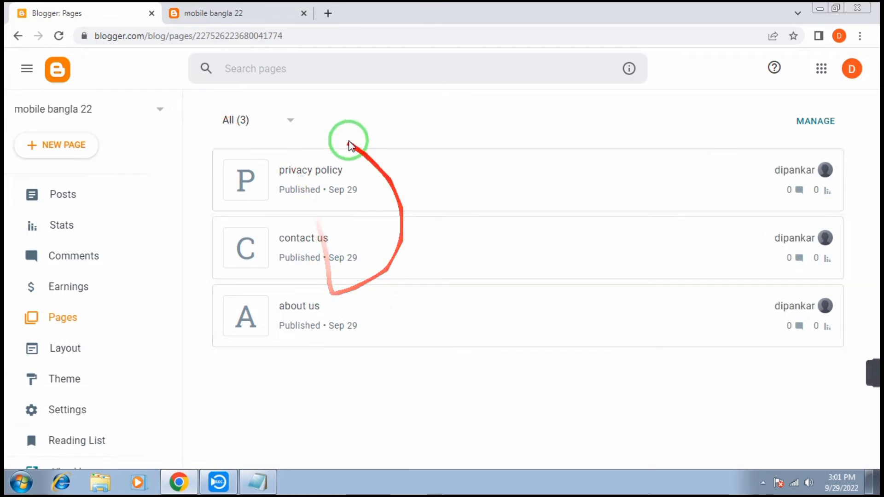
Check the live blog's home page, and open the published privacy policy, contact us and about us pages in separate tabs
{"action": "left_click", "coordinate": [221, 18]}
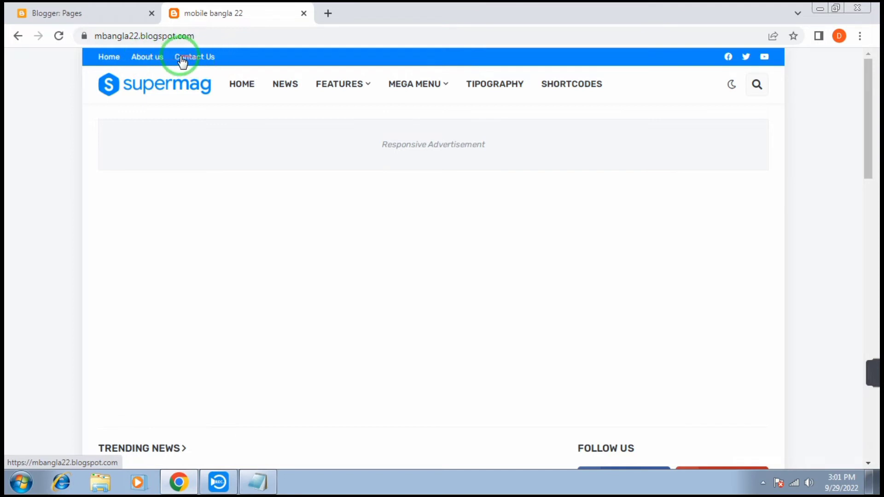
{"action": "left_click", "coordinate": [93, 11]}
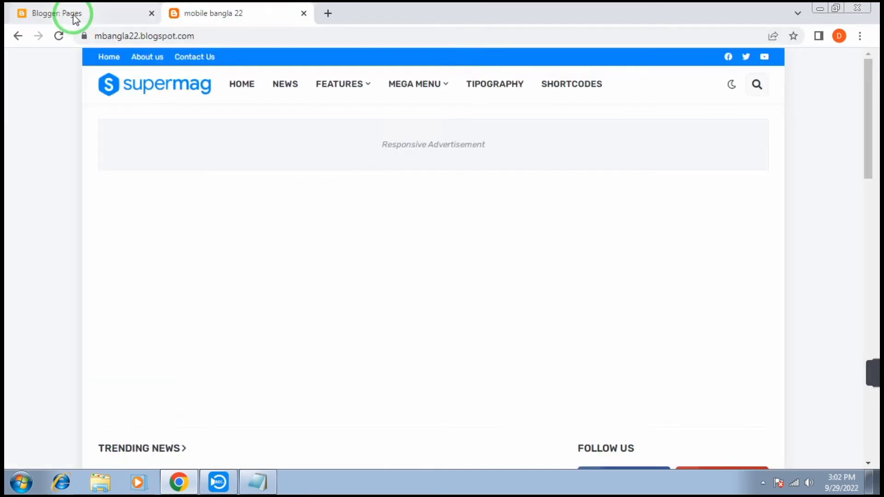
{"action": "left_click", "coordinate": [74, 18]}
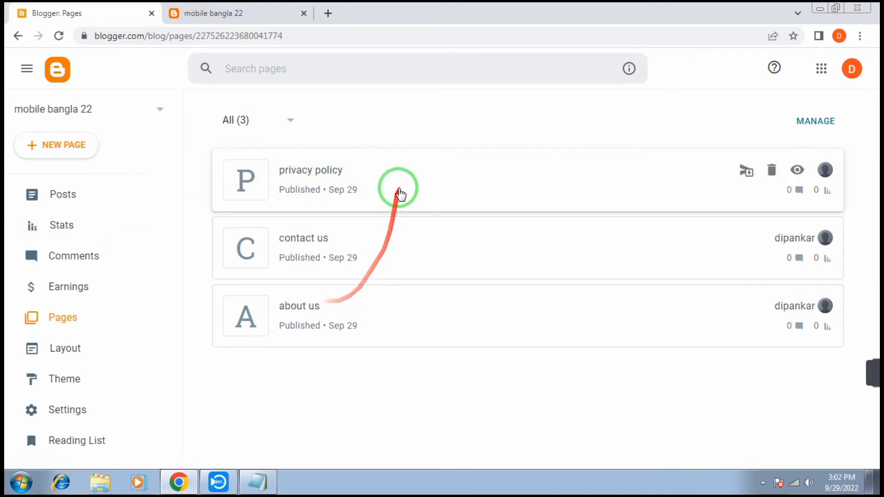
{"action": "left_click", "coordinate": [798, 171]}
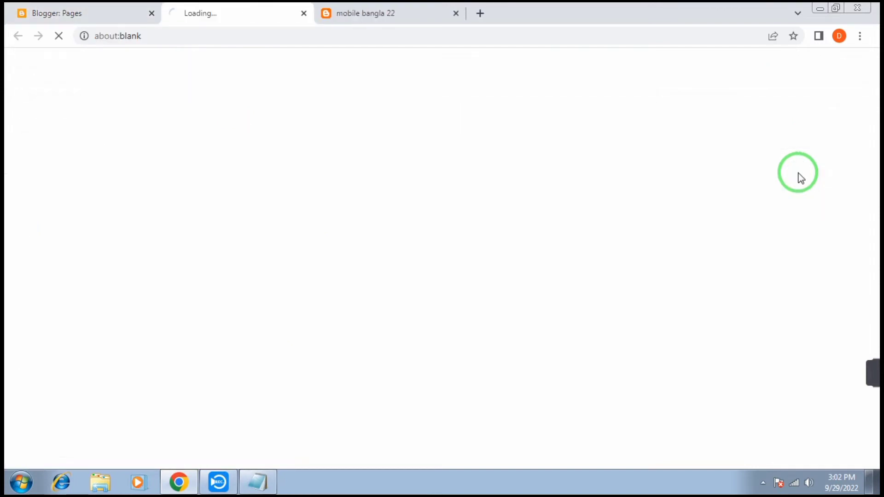
{"action": "left_click", "coordinate": [81, 15]}
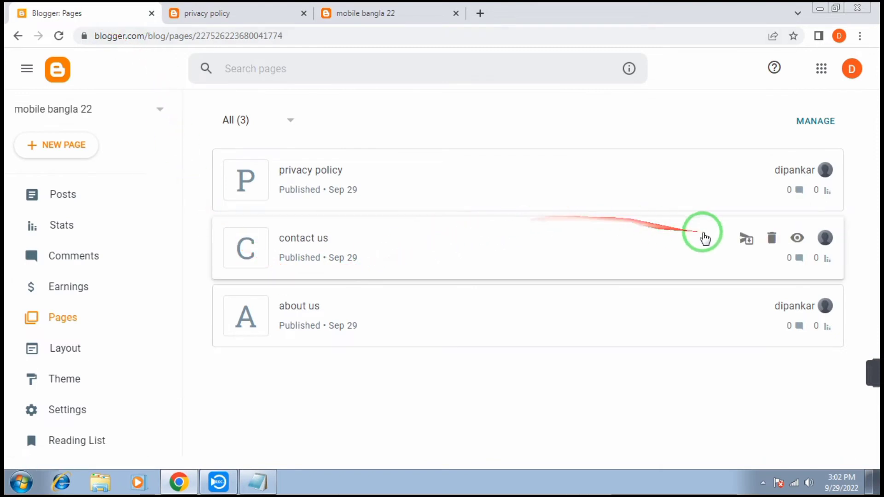
{"action": "left_click", "coordinate": [798, 238]}
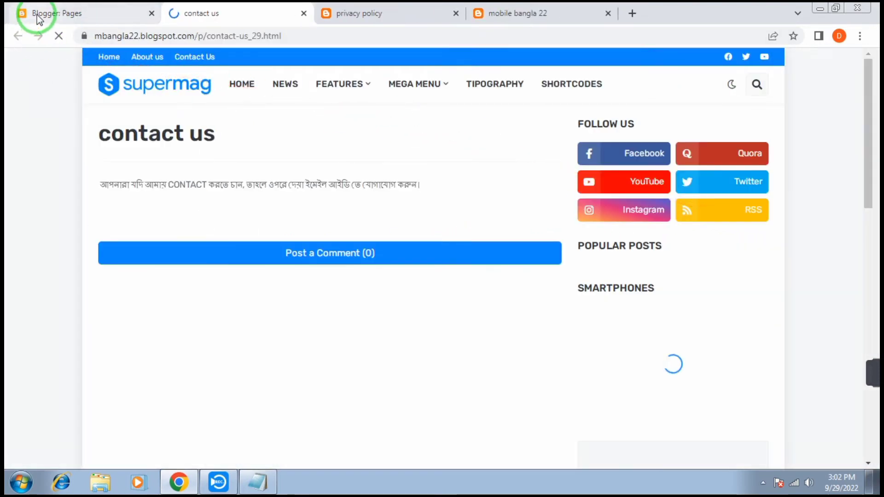
{"action": "left_click", "coordinate": [37, 15]}
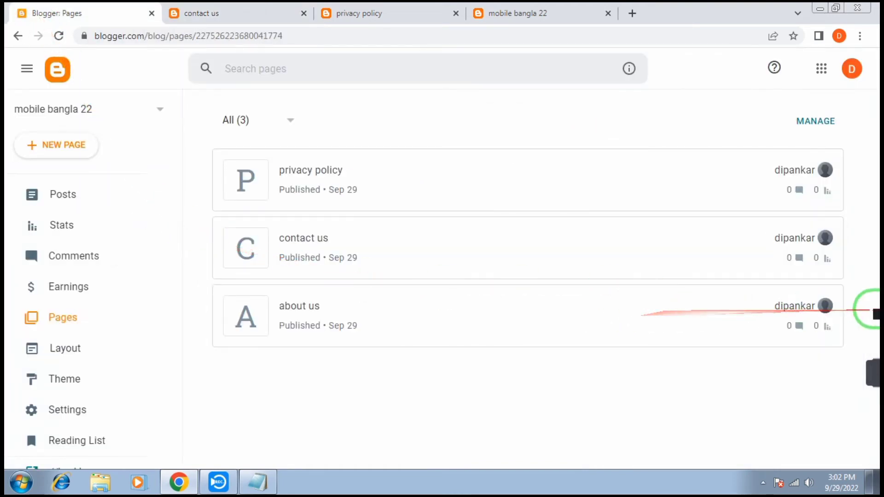
{"action": "left_click", "coordinate": [797, 307]}
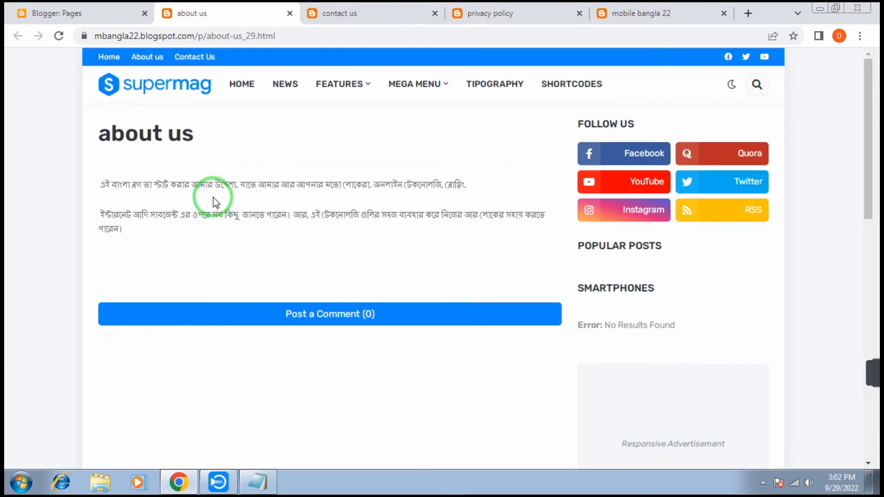
Go to the blog's layout and open the Topbar Menu's link list for editing, checking the live blog's top links
{"action": "left_click", "coordinate": [38, 18]}
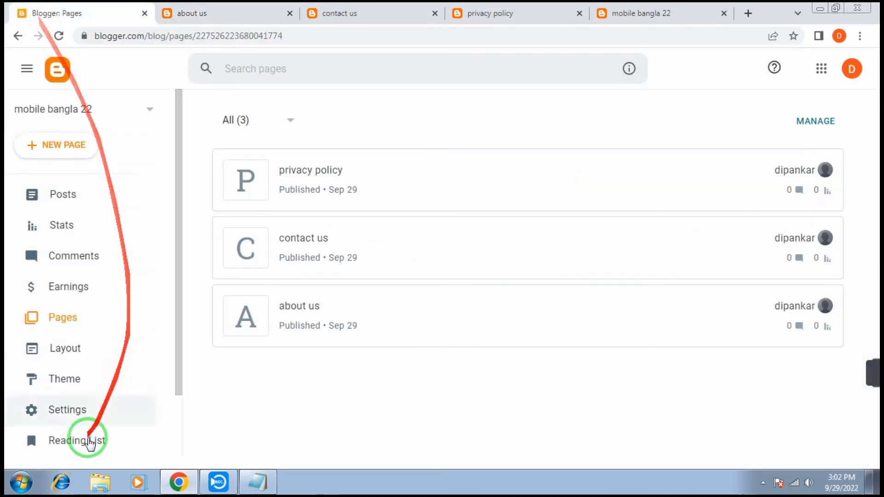
{"action": "left_click", "coordinate": [72, 357]}
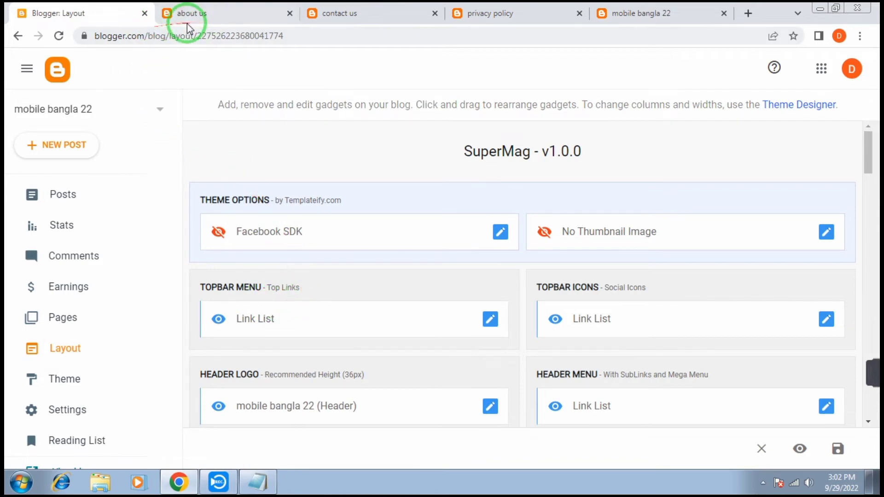
{"action": "left_click", "coordinate": [654, 14]}
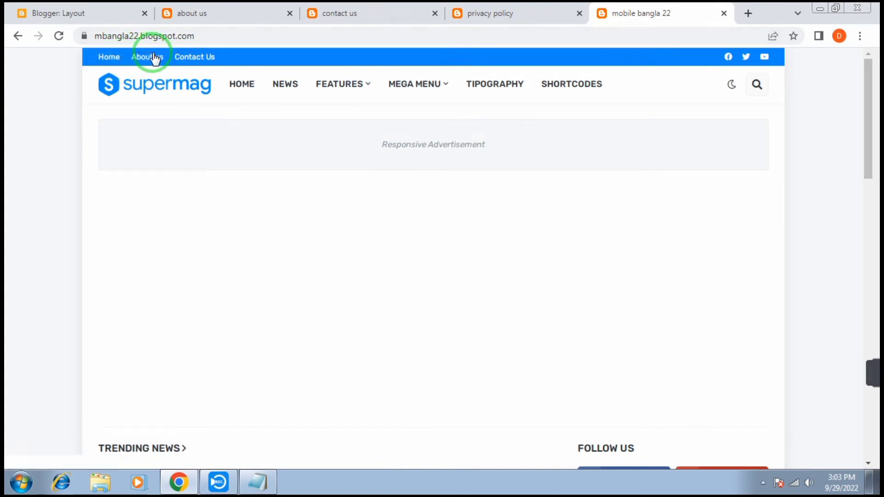
{"action": "left_click", "coordinate": [87, 14]}
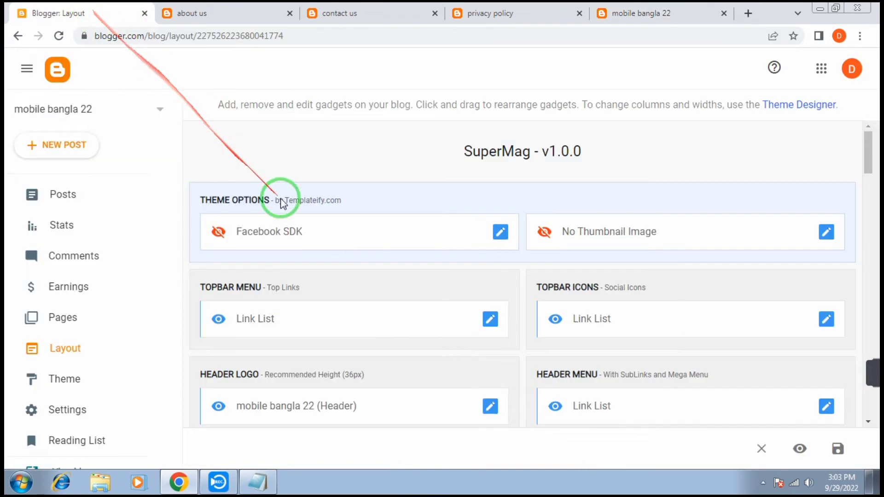
{"action": "left_click", "coordinate": [491, 320]}
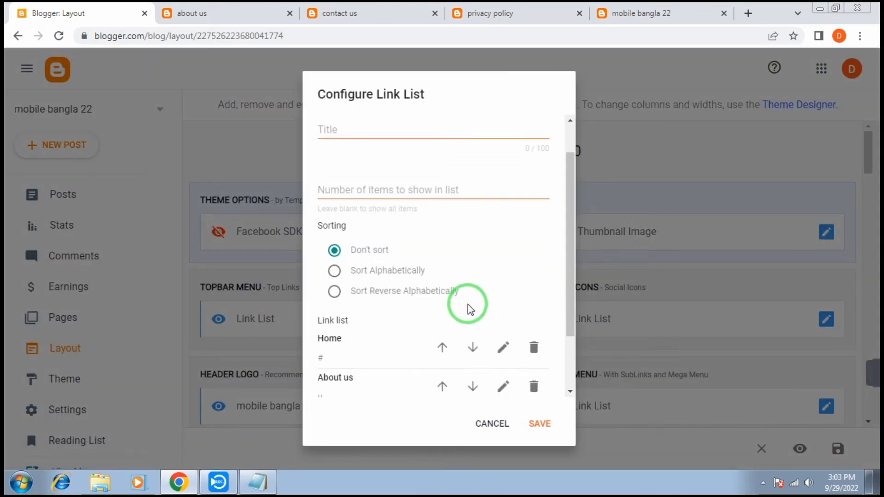
{"action": "scroll", "coordinate": [468, 305], "scroll_direction": "down", "scroll_amount": 2}
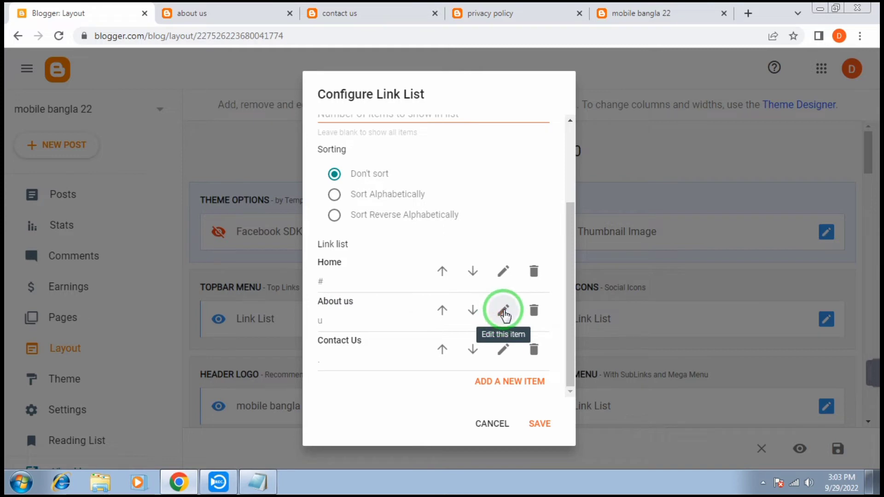
{"action": "left_click", "coordinate": [505, 313]}
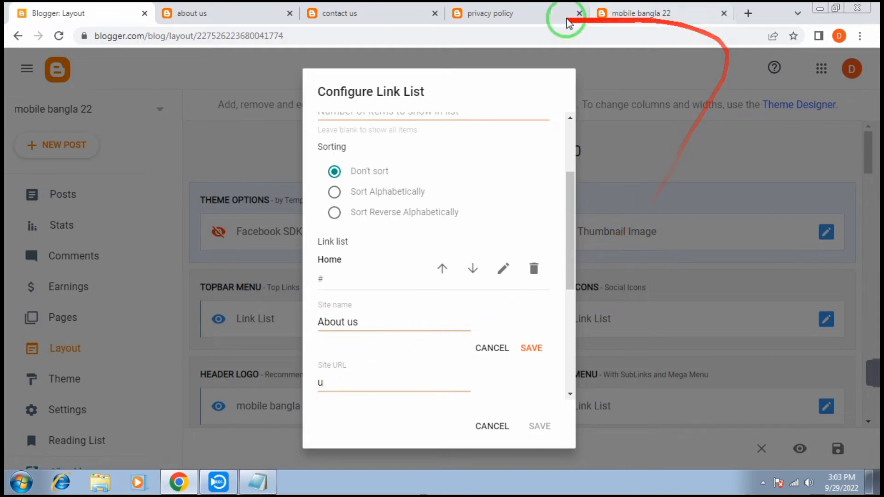
{"action": "left_click", "coordinate": [218, 17]}
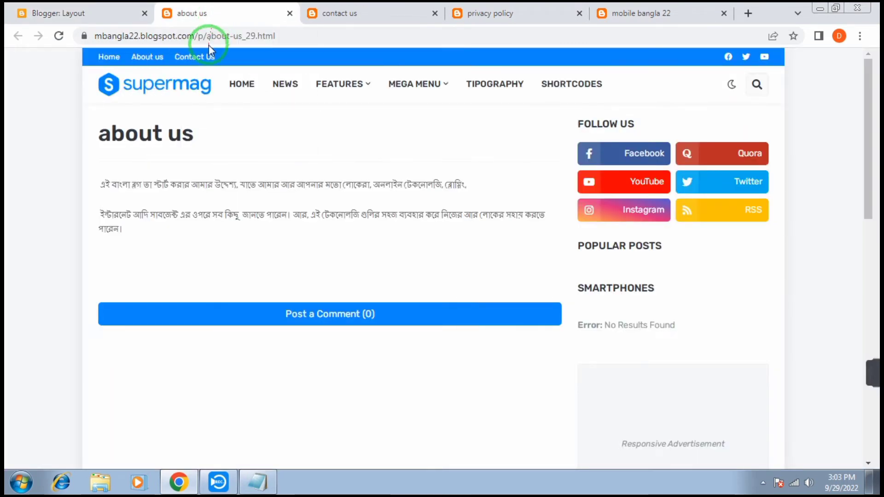
{"action": "left_click", "coordinate": [280, 33]}
{"action": "left_click_drag", "start_coordinate": [96, 35], "coordinate": [335, 65]}
{"action": "right_click", "coordinate": [297, 33]}
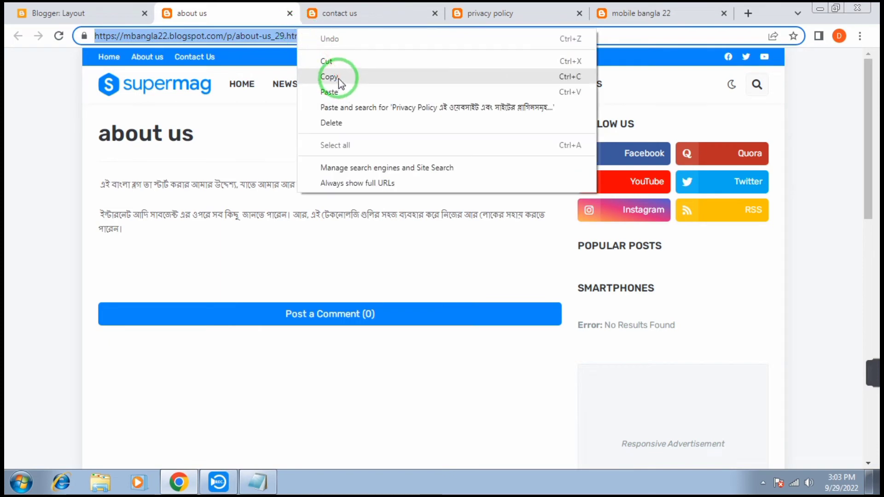
{"action": "left_click", "coordinate": [339, 77]}
{"action": "mouse_move", "coordinate": [407, 82]}
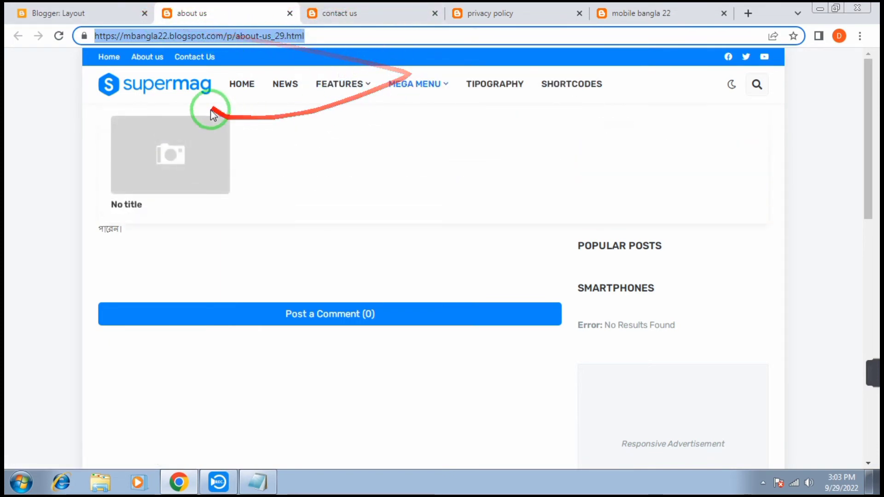
{"action": "left_click", "coordinate": [50, 13]}
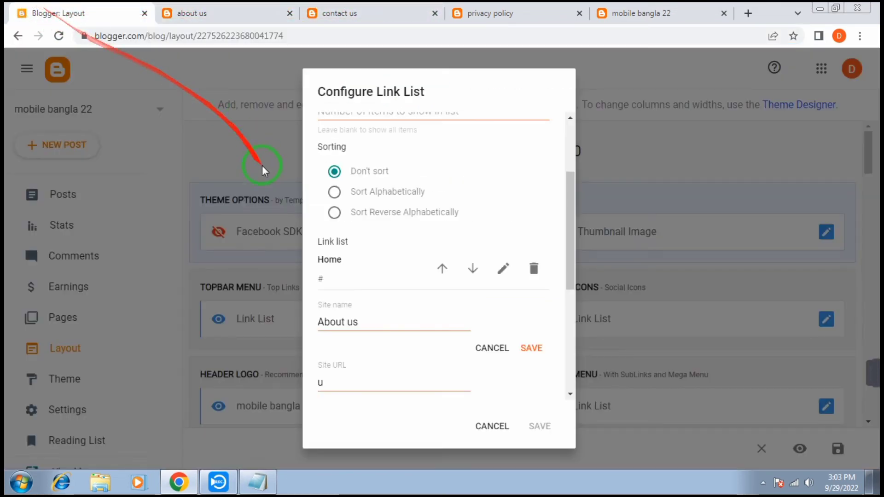
{"action": "left_click", "coordinate": [328, 382]}
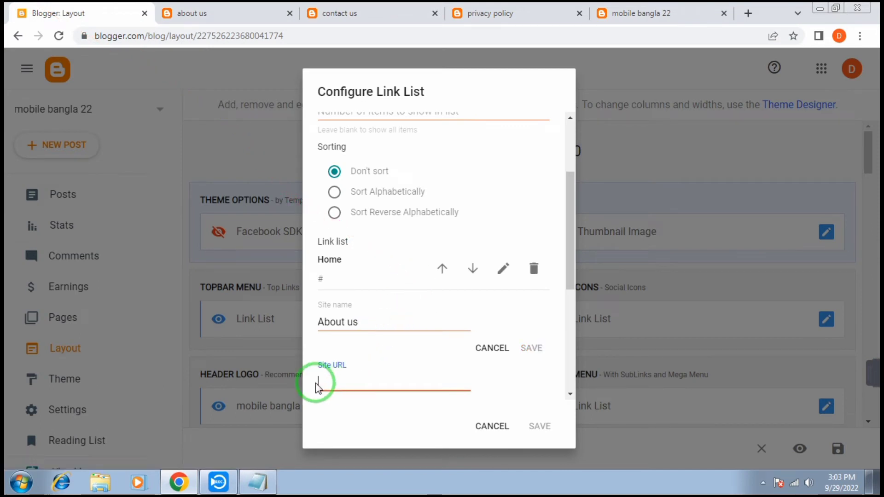
{"action": "right_click", "coordinate": [318, 388]}
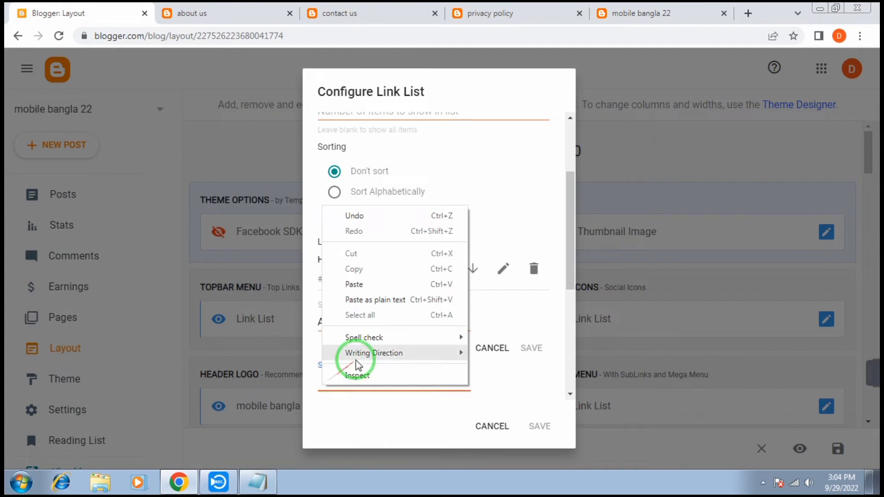
{"action": "left_click", "coordinate": [373, 284]}
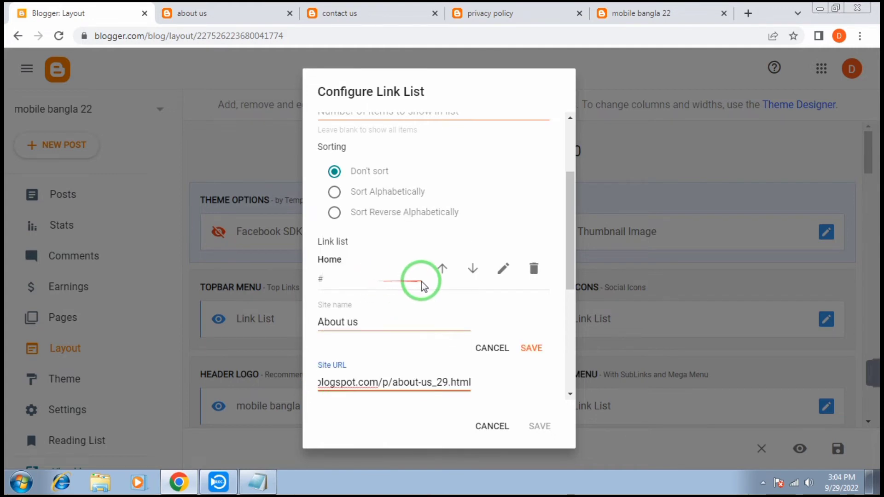
{"action": "left_click", "coordinate": [536, 354]}
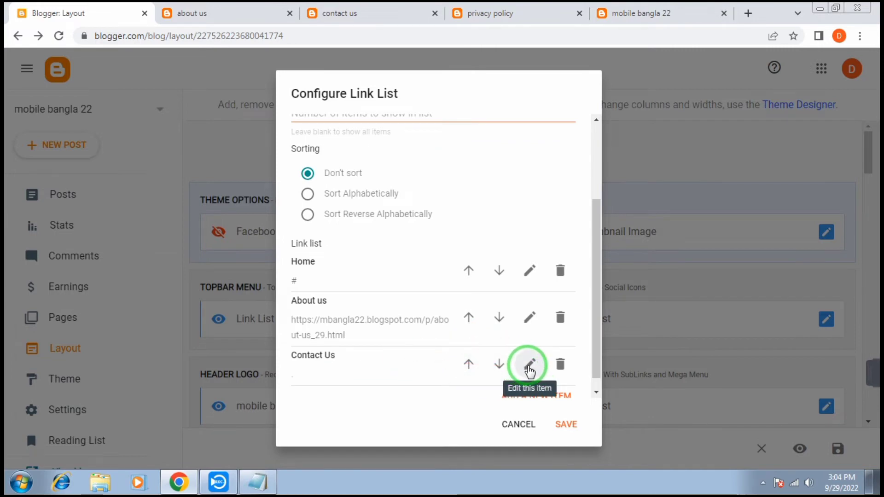
{"action": "left_click", "coordinate": [529, 366]}
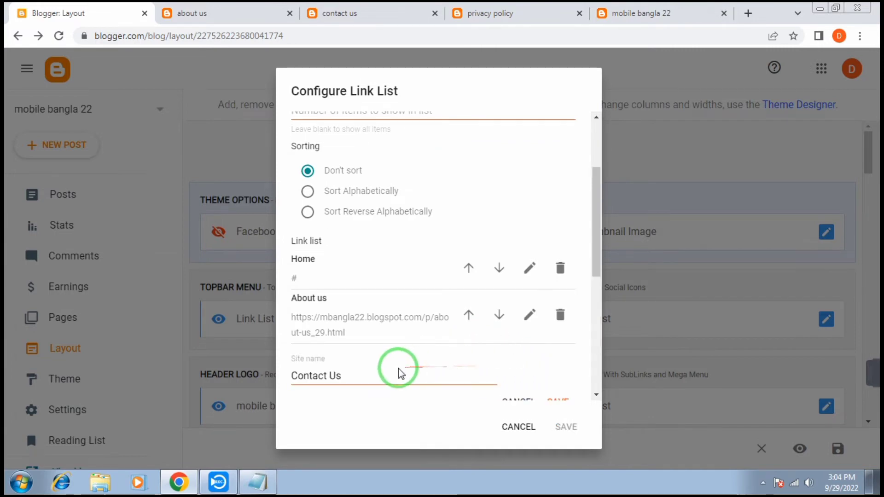
{"action": "scroll", "coordinate": [397, 366], "scroll_direction": "down", "scroll_amount": 3}
{"action": "left_click", "coordinate": [302, 308]}
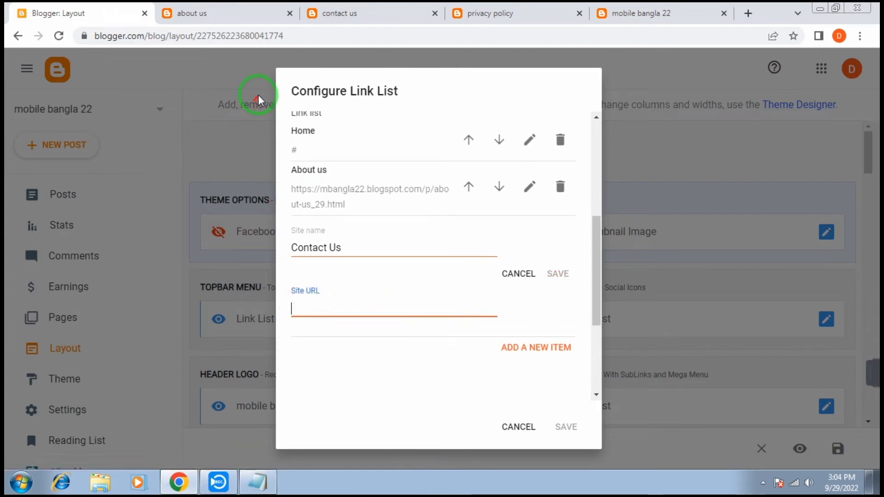
{"action": "left_click", "coordinate": [338, 12]}
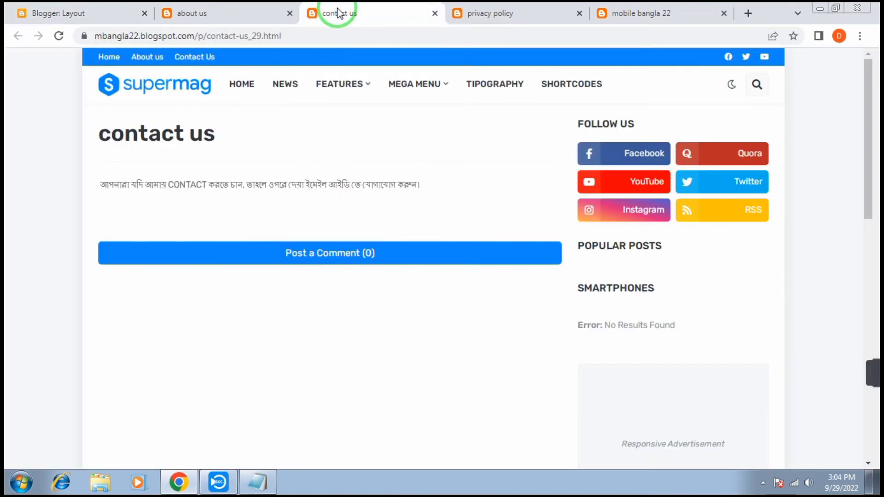
{"action": "left_click", "coordinate": [285, 36]}
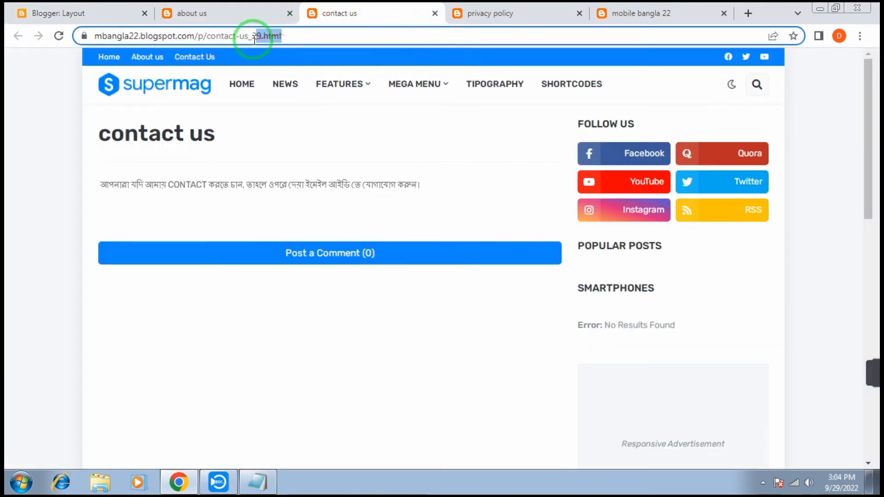
{"action": "left_click_drag", "start_coordinate": [254, 39], "coordinate": [92, 51]}
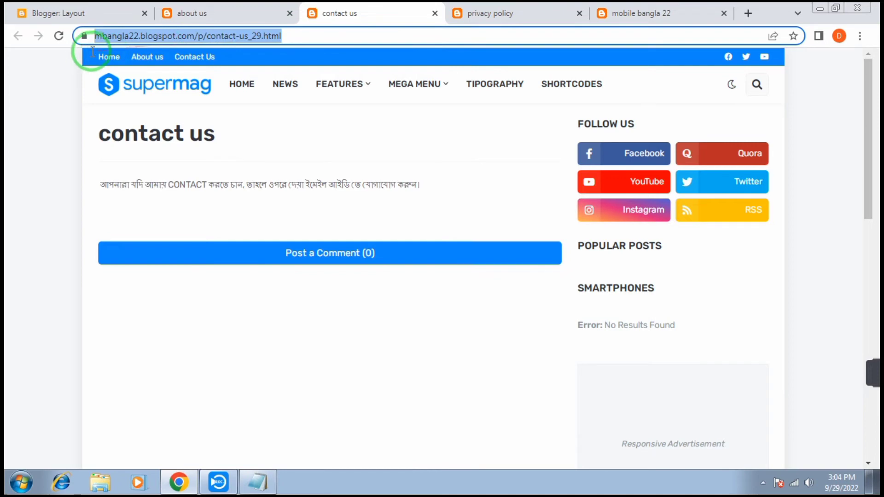
{"action": "right_click", "coordinate": [129, 36]}
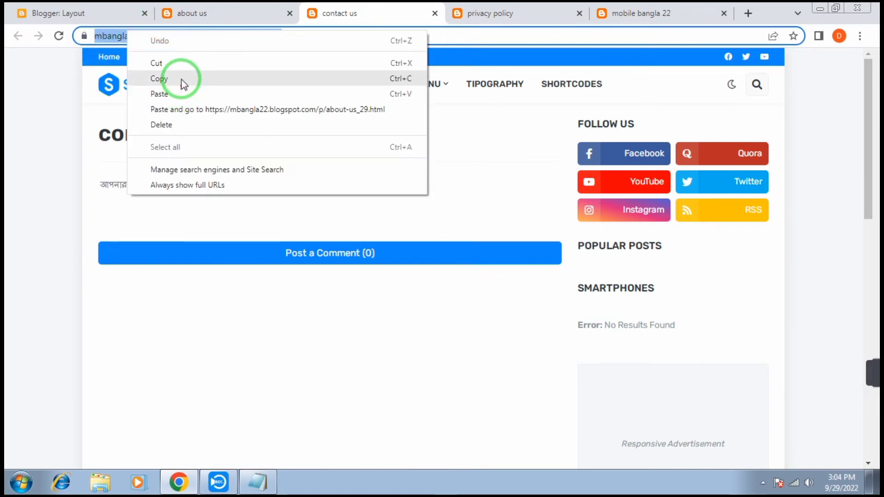
{"action": "left_click", "coordinate": [181, 80]}
{"action": "left_click", "coordinate": [65, 12]}
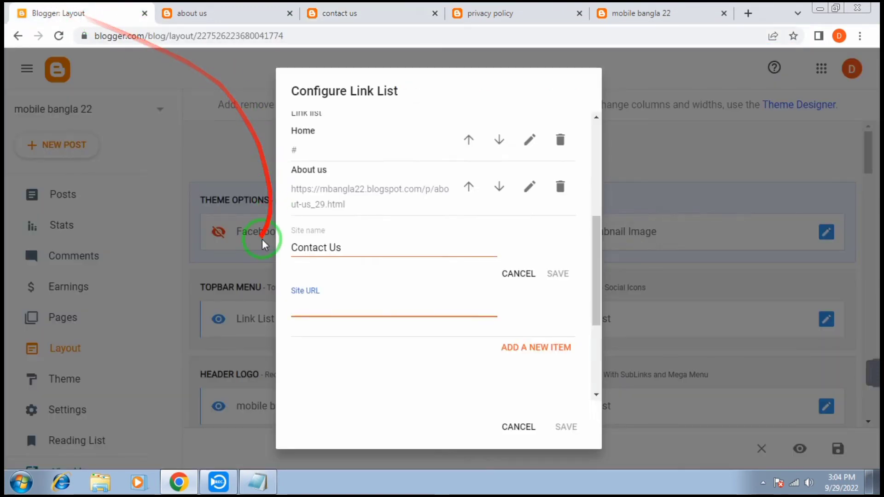
{"action": "right_click", "coordinate": [299, 304]}
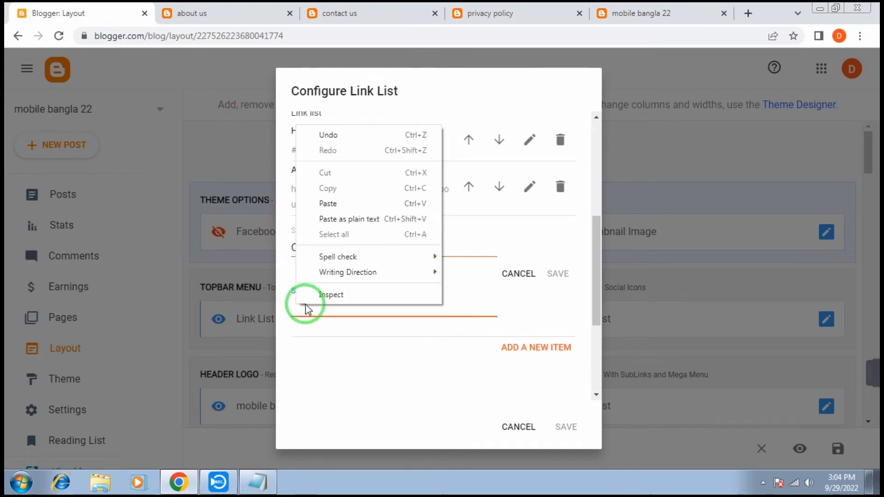
{"action": "left_click", "coordinate": [332, 203]}
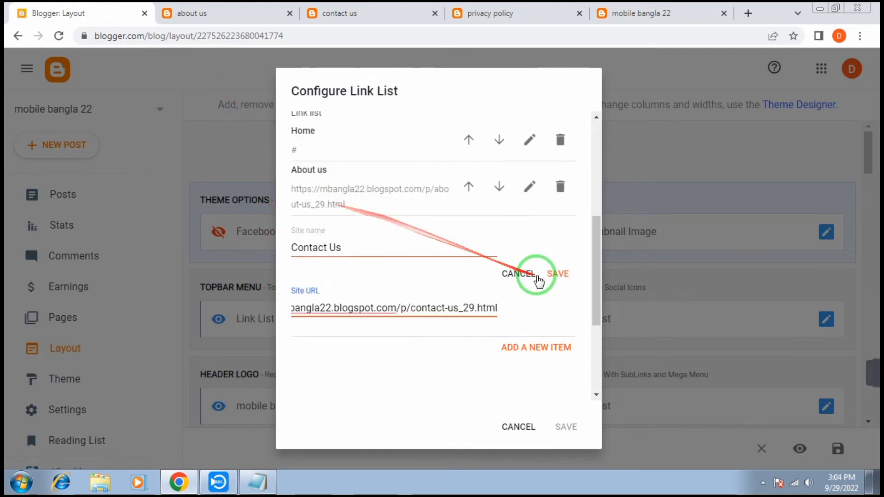
{"action": "left_click", "coordinate": [551, 275]}
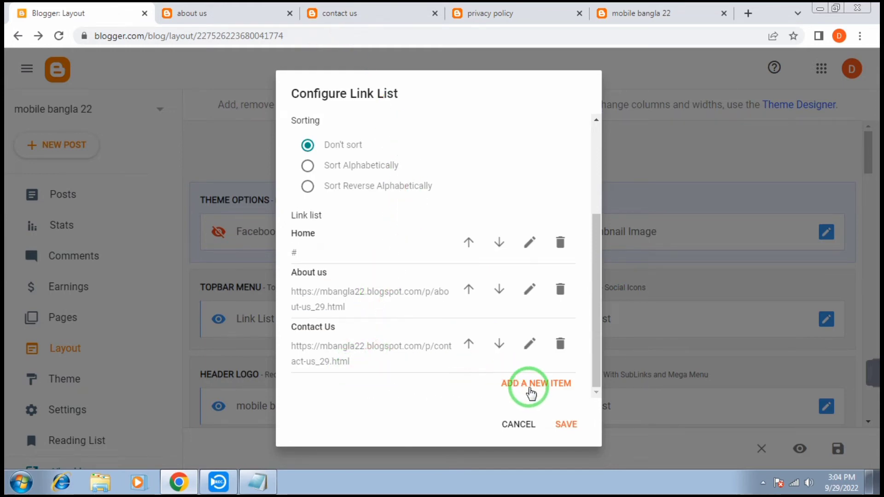
Add a new item to the link list with the site name "privacy policy"
{"action": "left_click", "coordinate": [519, 391]}
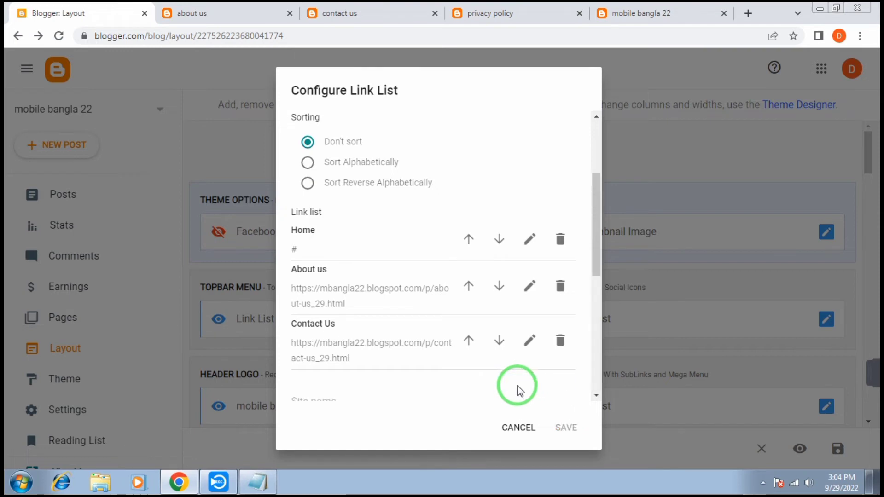
{"action": "left_click", "coordinate": [332, 395]}
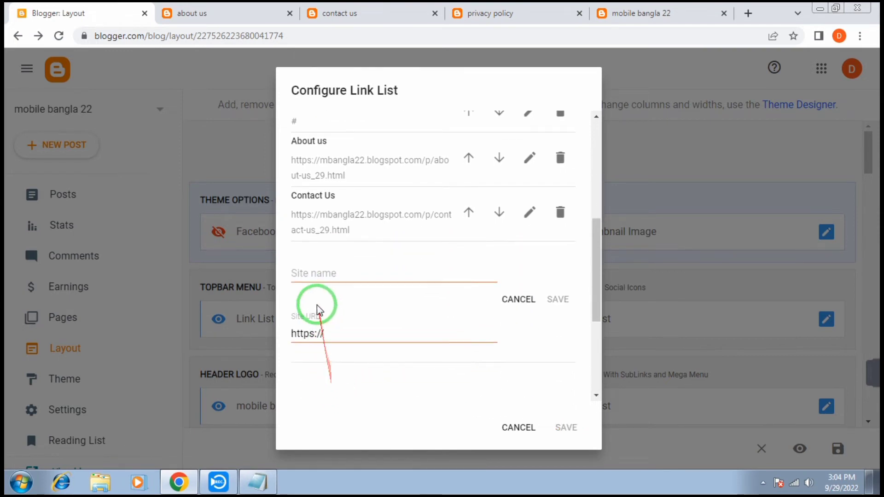
{"action": "left_click", "coordinate": [303, 270]}
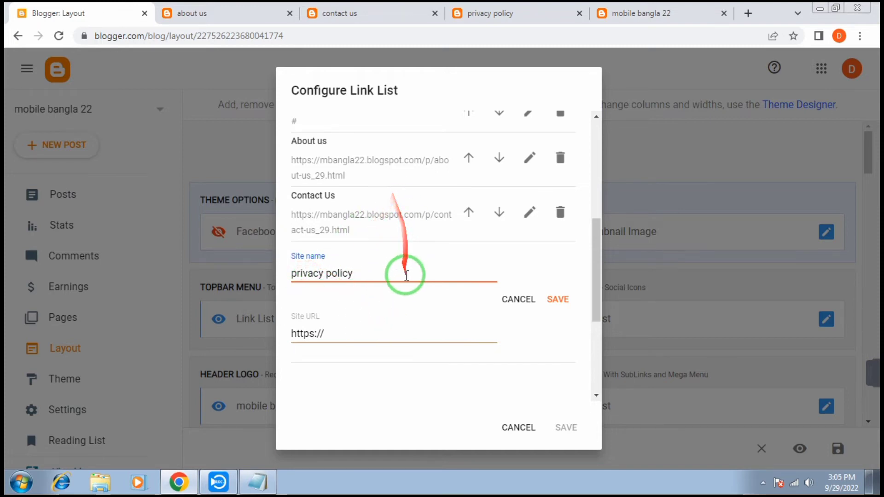
{"action": "left_click", "coordinate": [493, 17]}
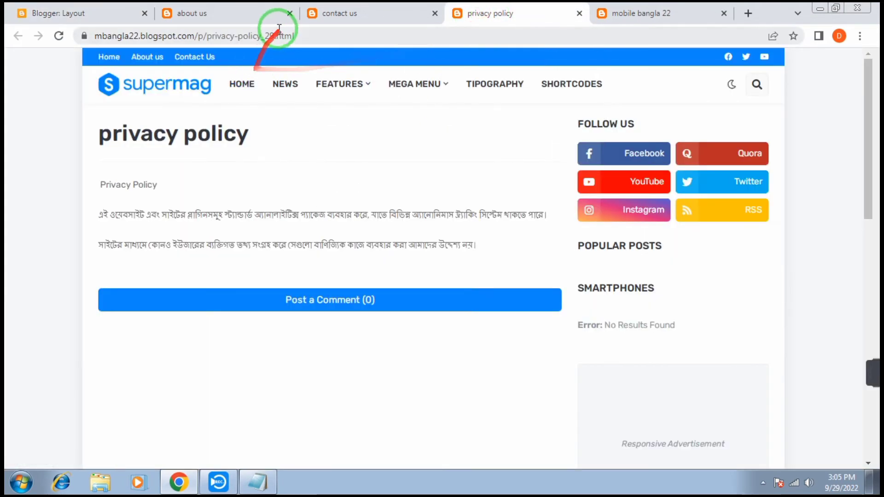
{"action": "left_click_drag", "start_coordinate": [294, 37], "coordinate": [76, 73]}
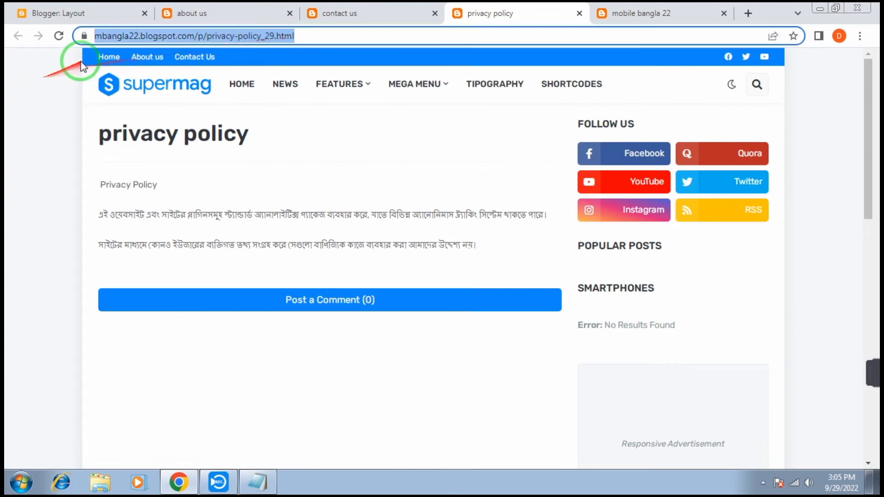
{"action": "right_click", "coordinate": [127, 36]}
{"action": "left_click", "coordinate": [178, 81]}
{"action": "left_click", "coordinate": [88, 13]}
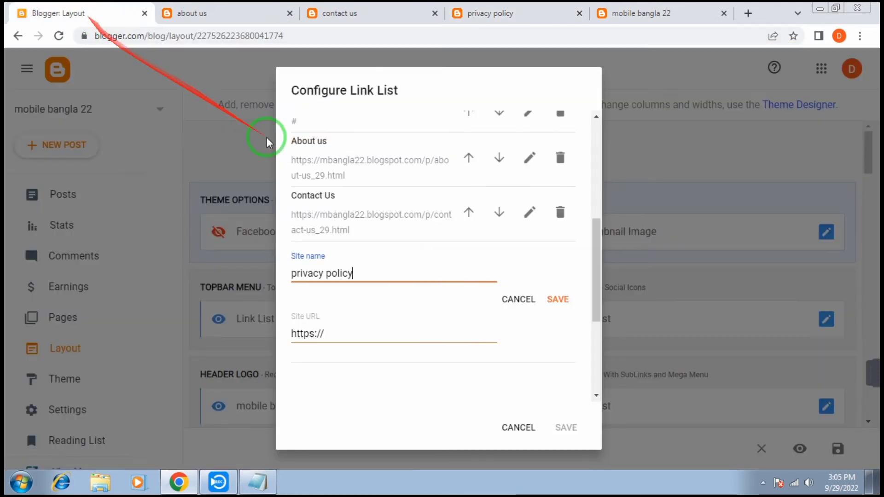
{"action": "left_click_drag", "start_coordinate": [354, 336], "coordinate": [270, 336]}
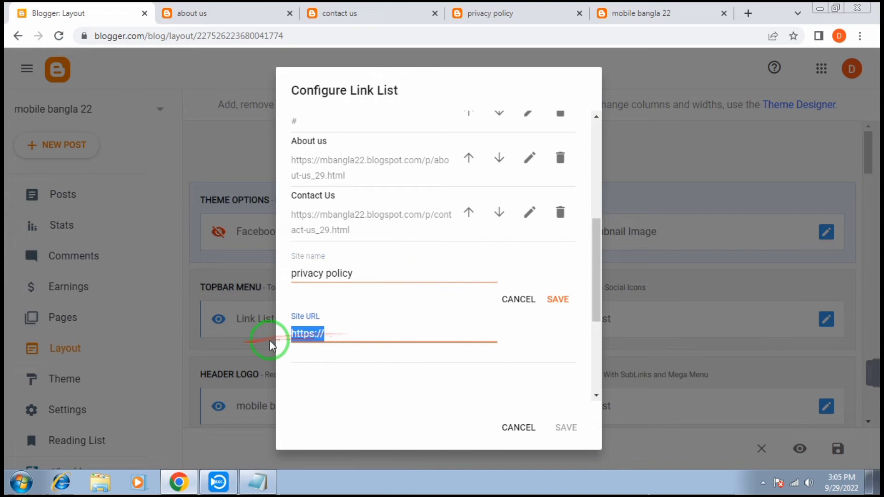
{"action": "right_click", "coordinate": [334, 325]}
{"action": "left_click", "coordinate": [323, 332]}
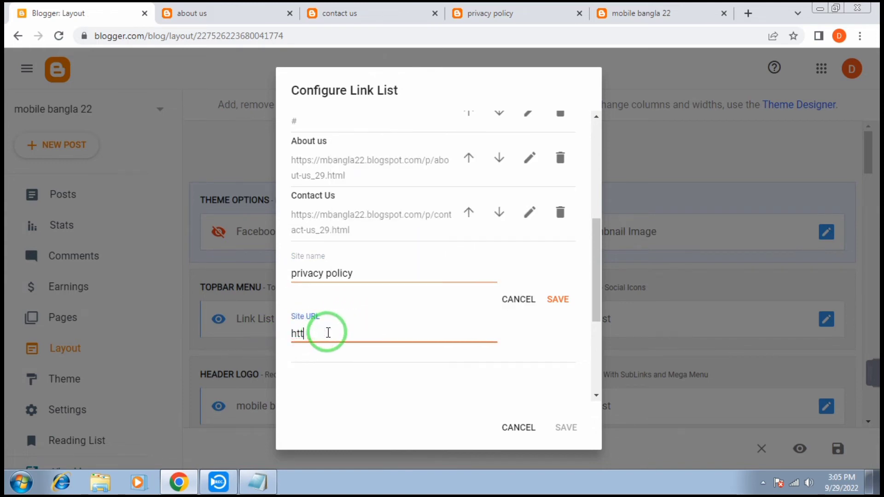
{"action": "right_click", "coordinate": [306, 339]}
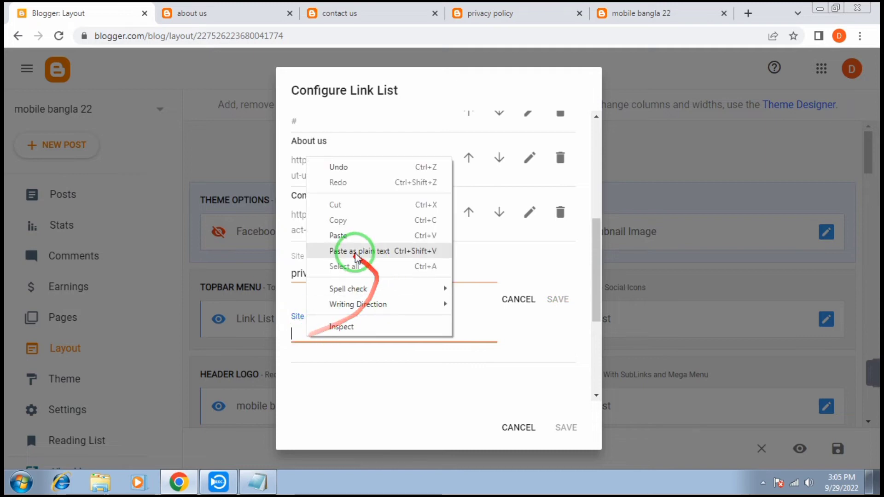
{"action": "left_click", "coordinate": [355, 235]}
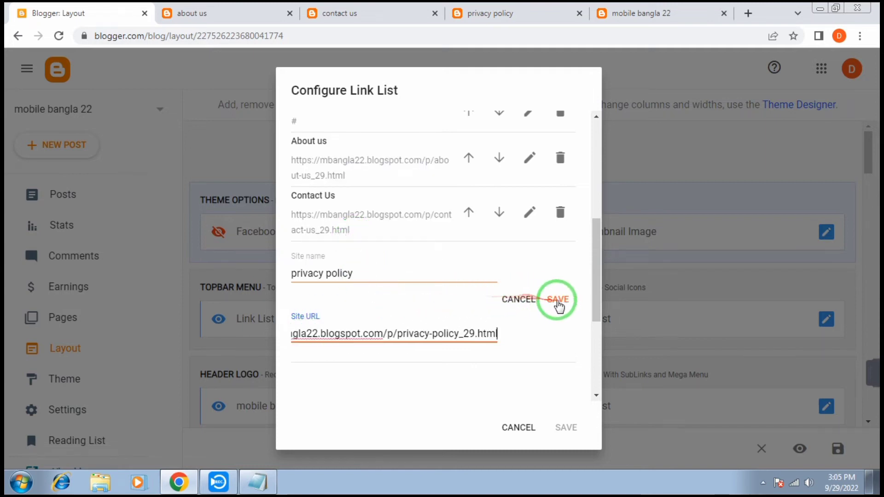
{"action": "left_click", "coordinate": [559, 303]}
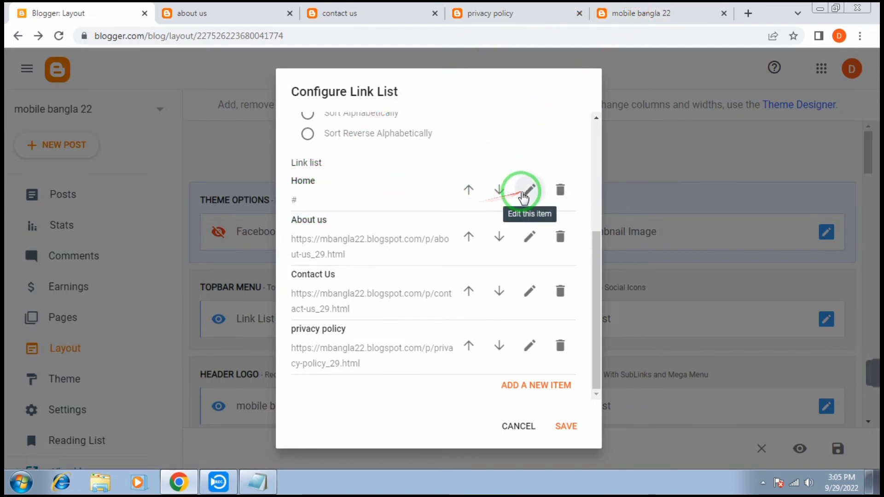
{"action": "left_click", "coordinate": [528, 191]}
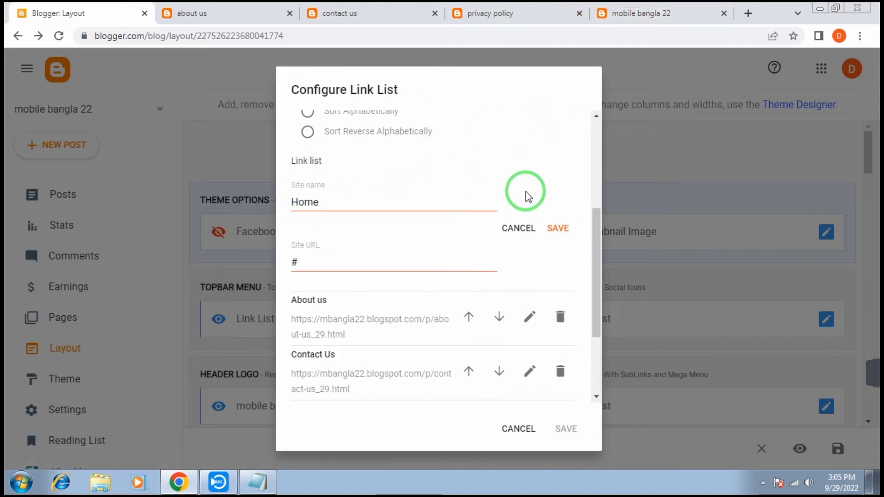
{"action": "left_click", "coordinate": [635, 19]}
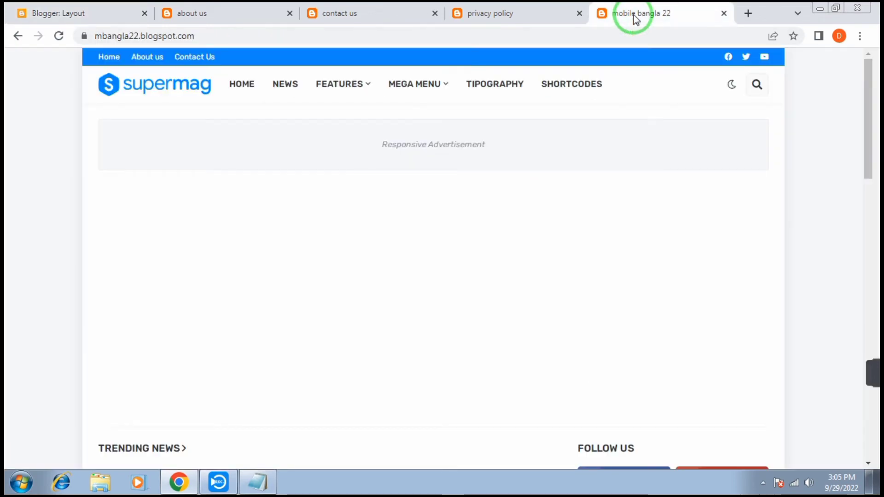
{"action": "left_click", "coordinate": [195, 37]}
{"action": "left_click_drag", "start_coordinate": [160, 41], "coordinate": [76, 56]}
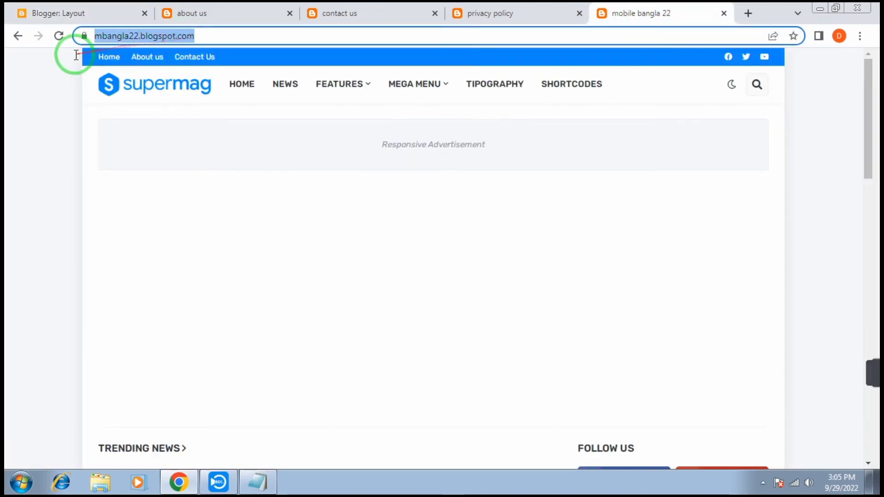
{"action": "right_click", "coordinate": [113, 35]}
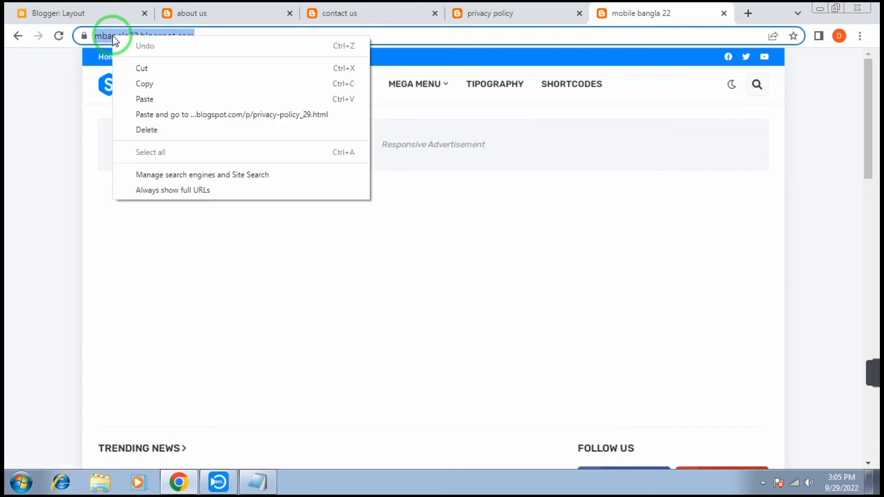
{"action": "left_click", "coordinate": [167, 84]}
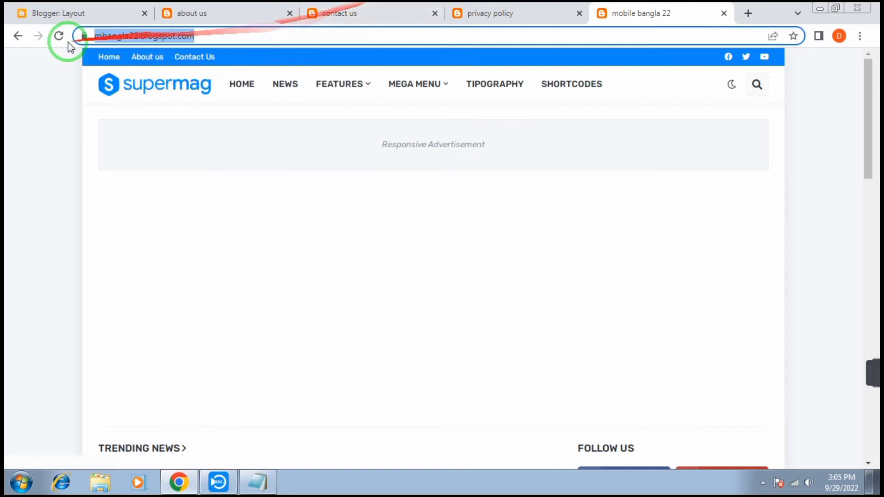
{"action": "left_click", "coordinate": [68, 16]}
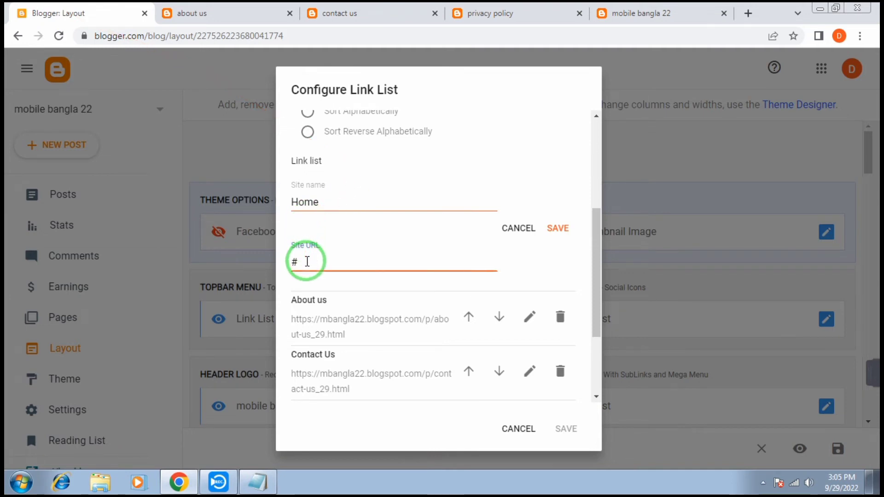
{"action": "right_click", "coordinate": [308, 262]}
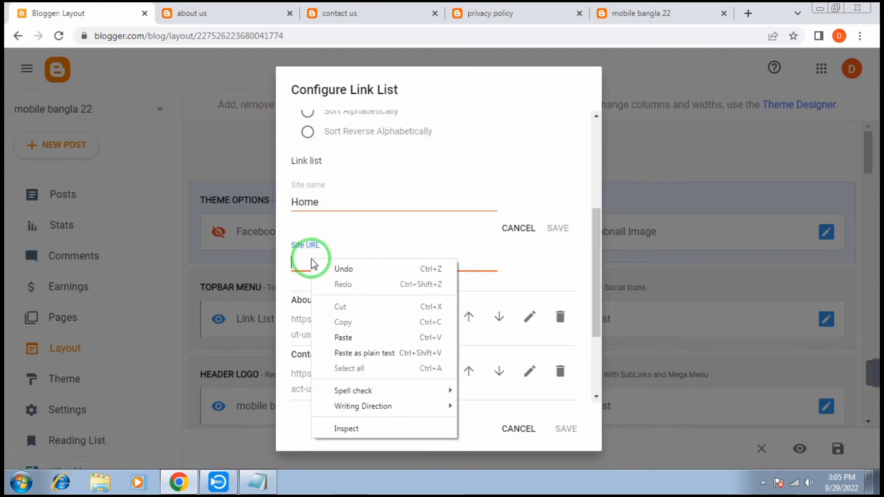
{"action": "left_click", "coordinate": [367, 340]}
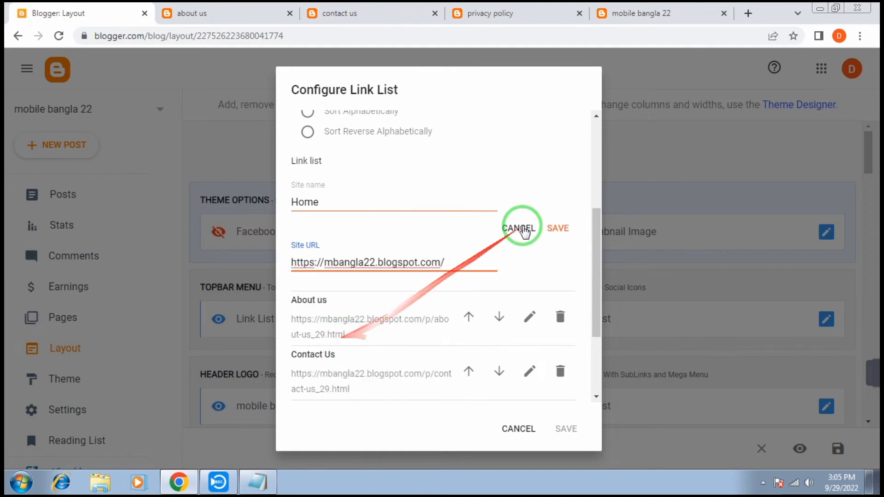
{"action": "left_click", "coordinate": [559, 229]}
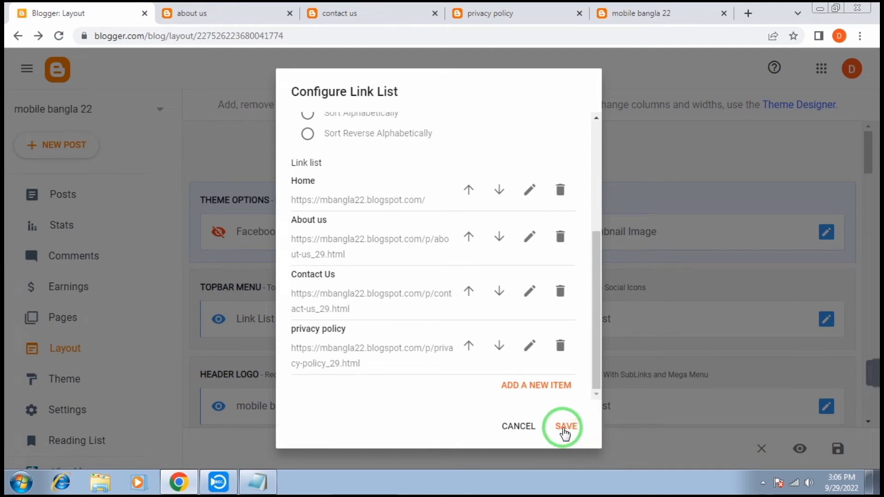
Save the Topbar Menu's link list and the blog layout, and open the live blog to check the menu
{"action": "left_click", "coordinate": [564, 427]}
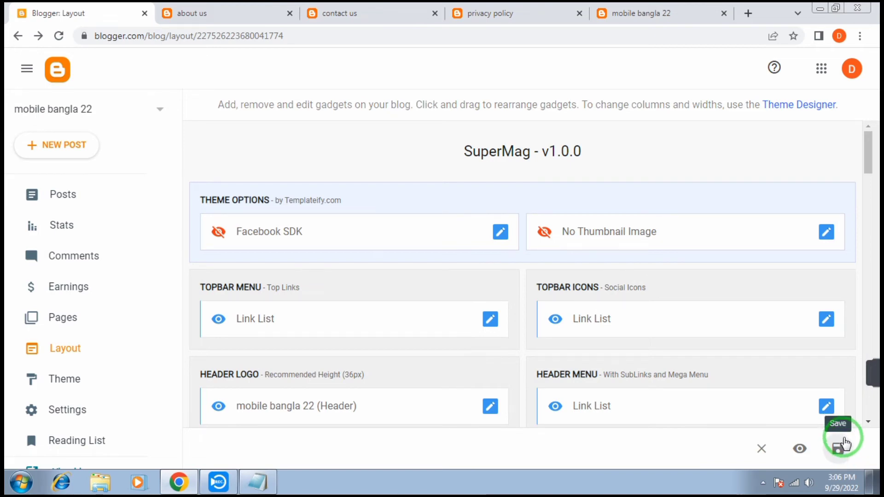
{"action": "left_click", "coordinate": [832, 449]}
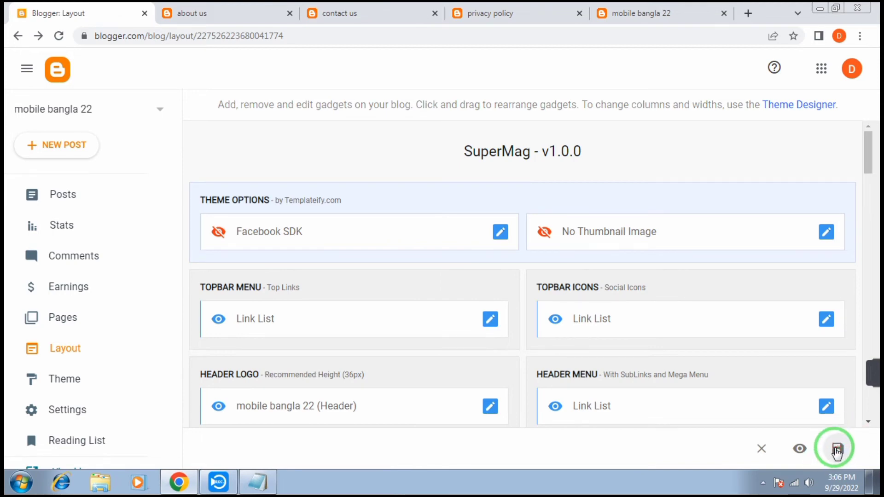
{"action": "left_click", "coordinate": [838, 459]}
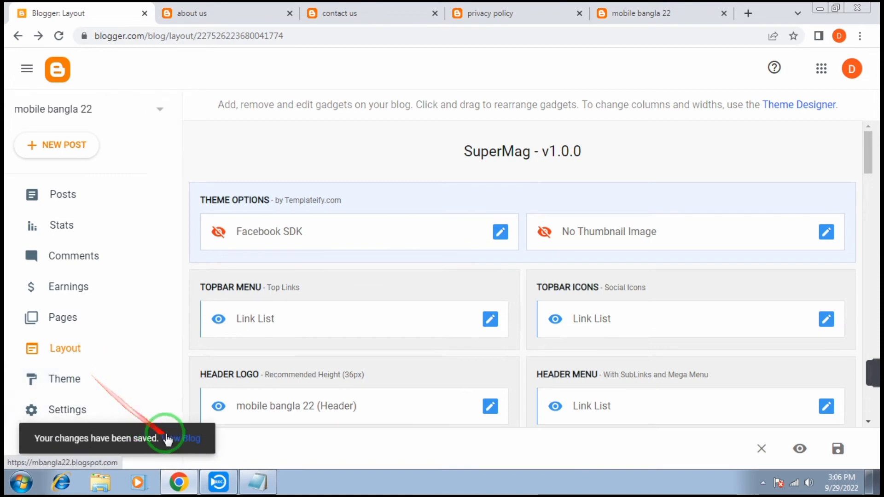
{"action": "scroll", "coordinate": [179, 358], "scroll_direction": "down", "scroll_amount": 2}
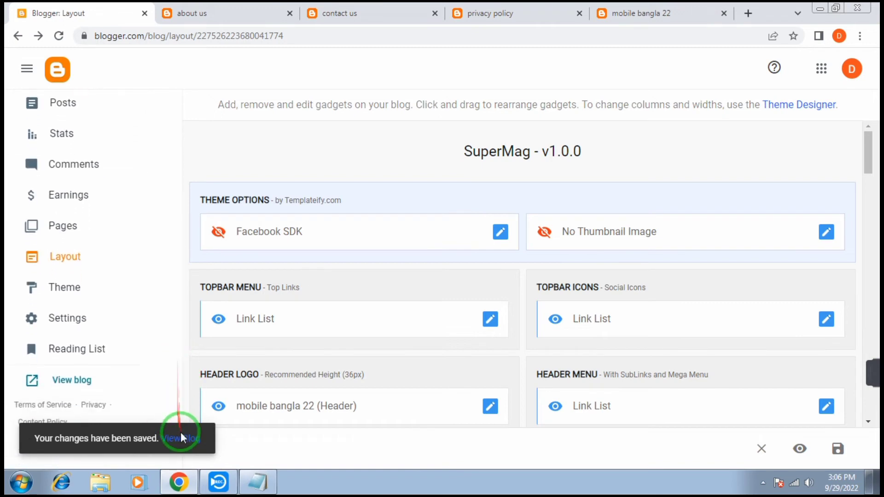
{"action": "left_click", "coordinate": [71, 382]}
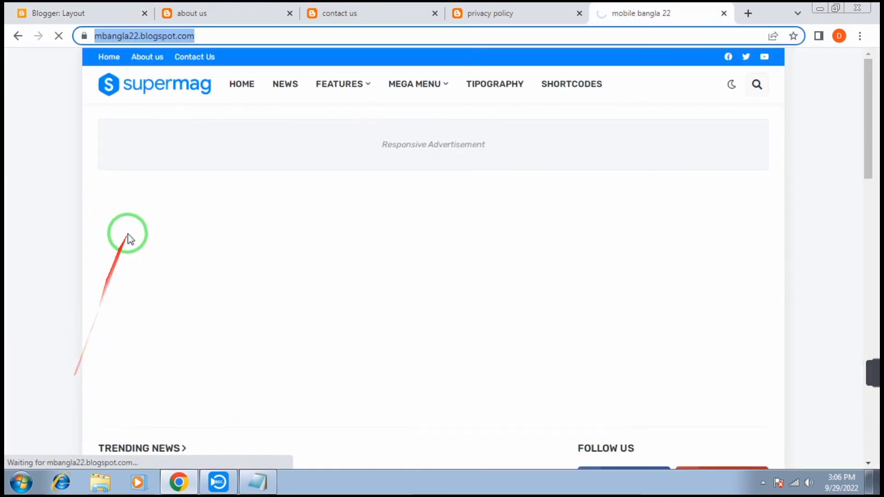
Reload the live blog and check the Home and About us links in its top bar menu
{"action": "left_click", "coordinate": [59, 35]}
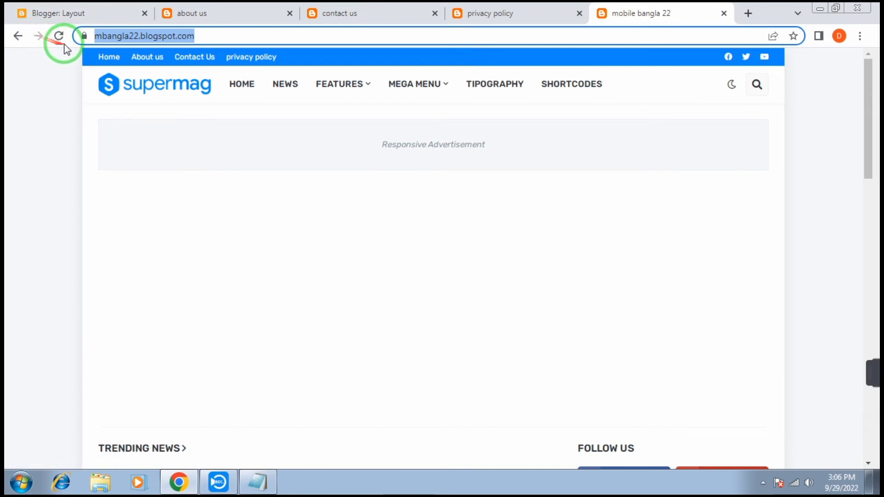
{"action": "left_click", "coordinate": [63, 41]}
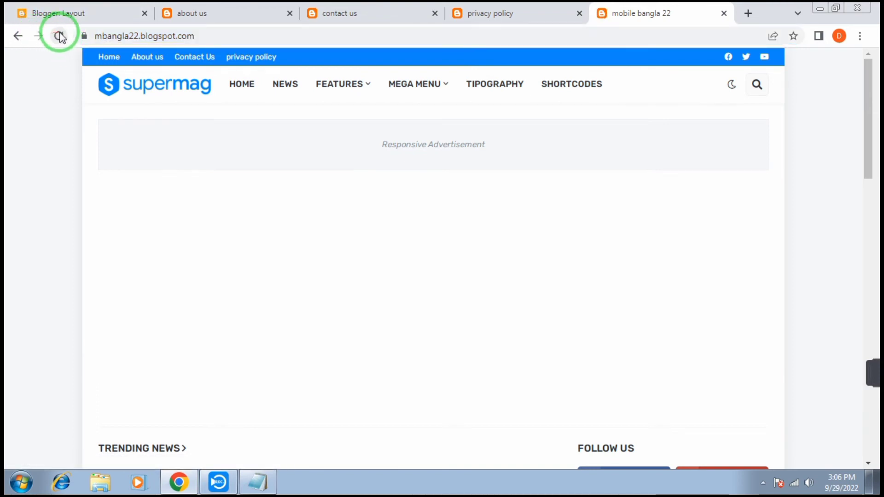
{"action": "left_click", "coordinate": [59, 36]}
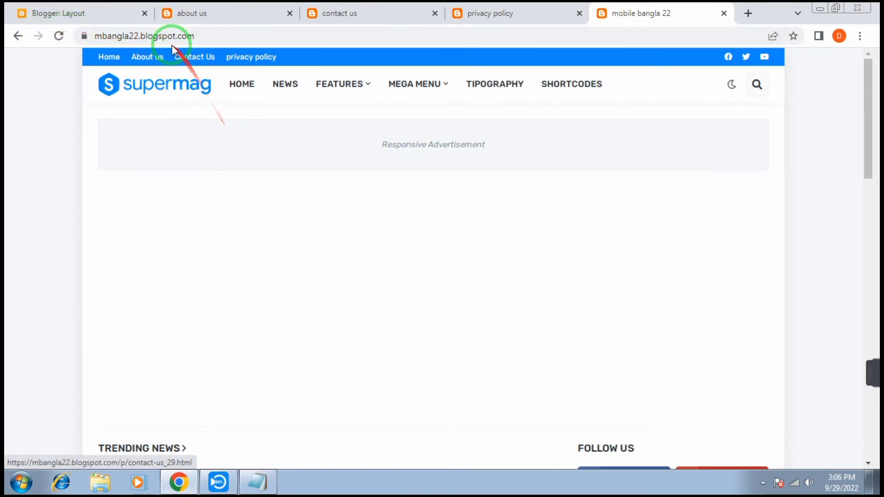
{"action": "left_click", "coordinate": [116, 65]}
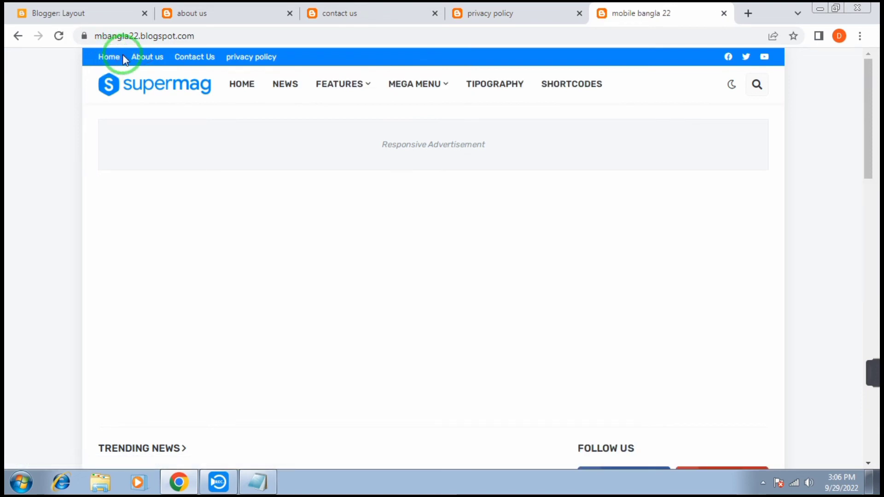
{"action": "left_click", "coordinate": [153, 60]}
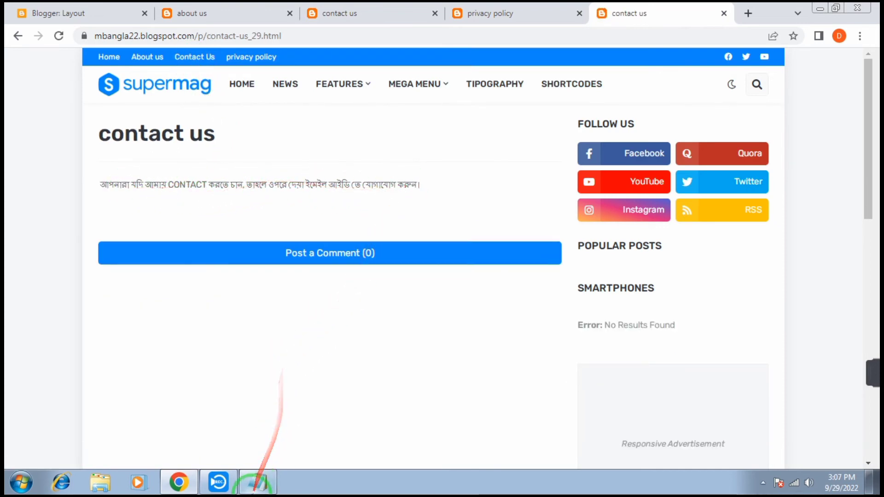
Compare the contact us page with its source text in Notepad, and test the top bar's privacy policy and Home links
{"action": "left_click", "coordinate": [257, 481]}
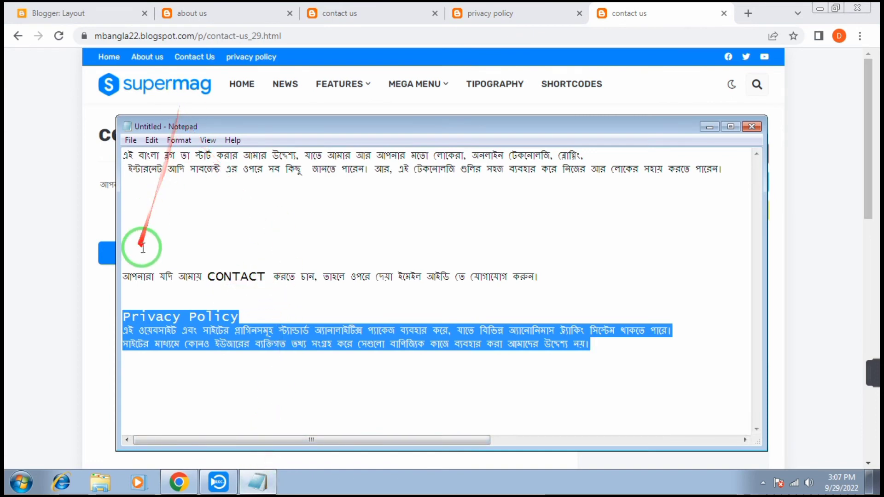
{"action": "left_click_drag", "start_coordinate": [157, 277], "coordinate": [578, 272]}
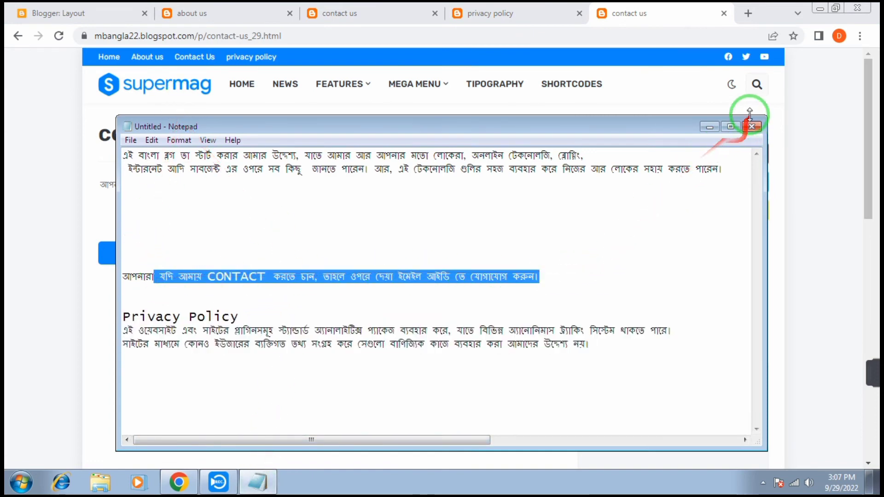
{"action": "left_click", "coordinate": [710, 128]}
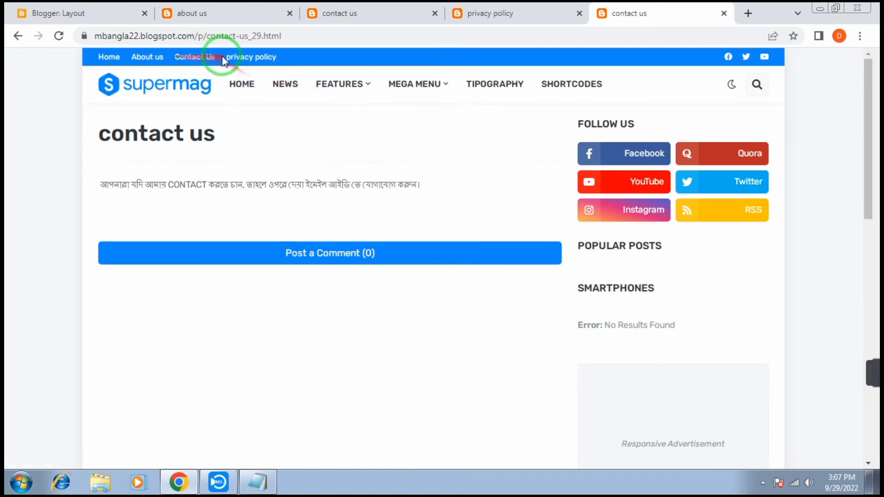
{"action": "left_click", "coordinate": [236, 61]}
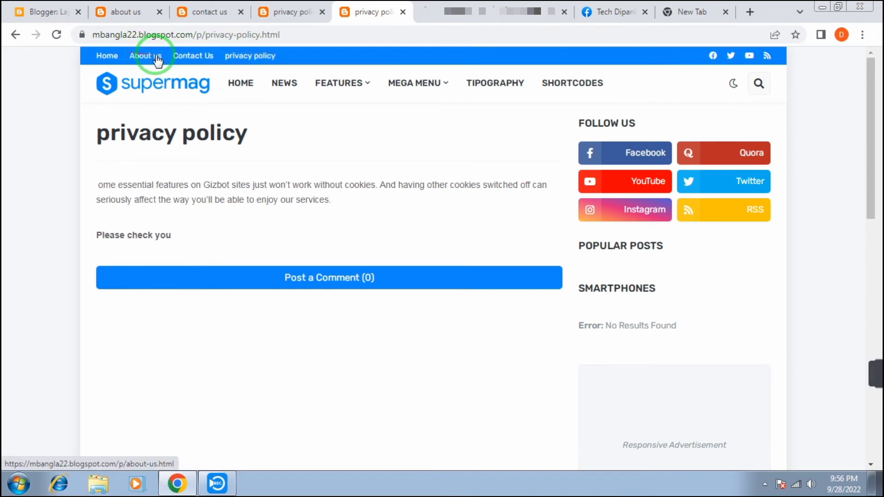
{"action": "left_click", "coordinate": [108, 56]}
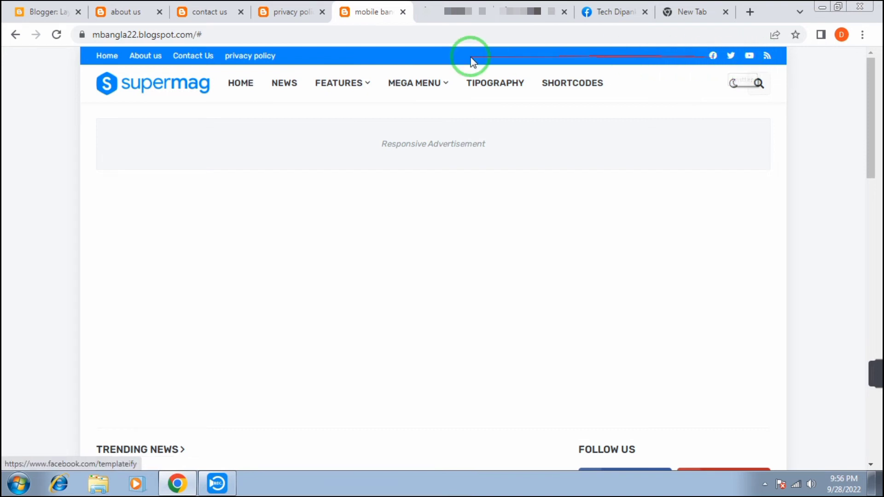
Open the Topbar Icons link list in the Blogger layout and delete its rss item
{"action": "left_click", "coordinate": [42, 15]}
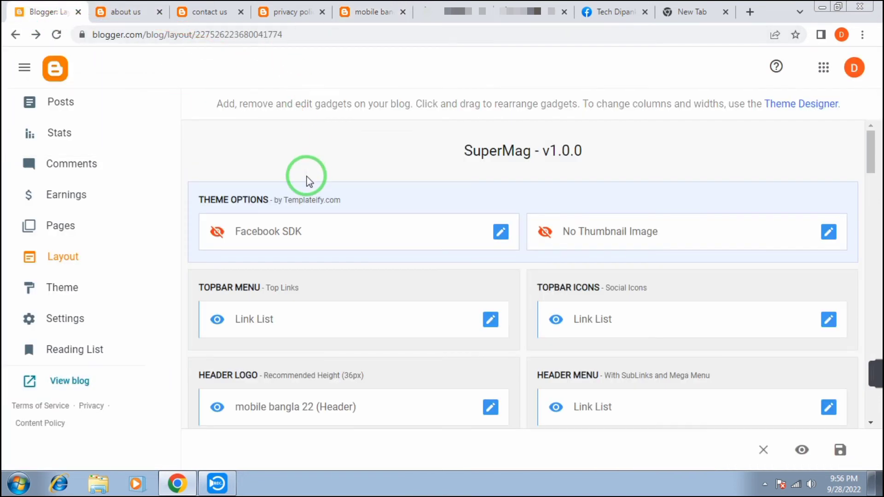
{"action": "scroll", "coordinate": [315, 242], "scroll_direction": "down", "scroll_amount": 3}
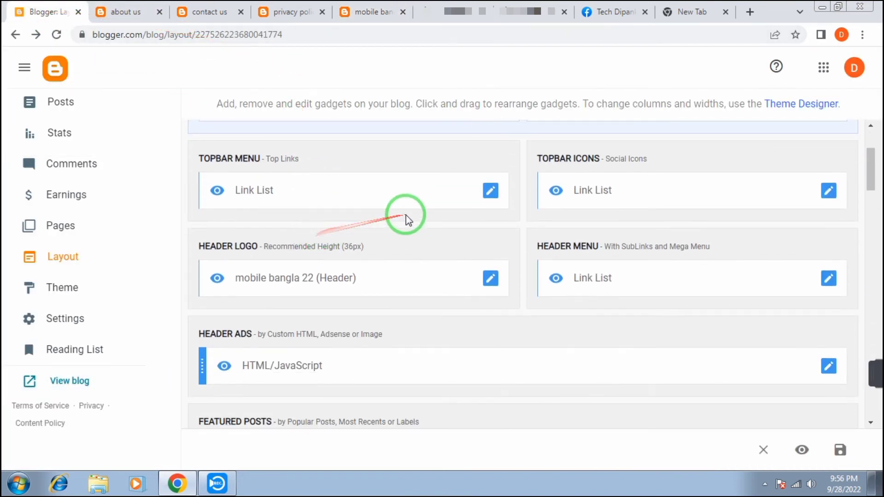
{"action": "scroll", "coordinate": [406, 216], "scroll_direction": "down", "scroll_amount": 2}
{"action": "scroll", "coordinate": [405, 216], "scroll_direction": "up", "scroll_amount": 4}
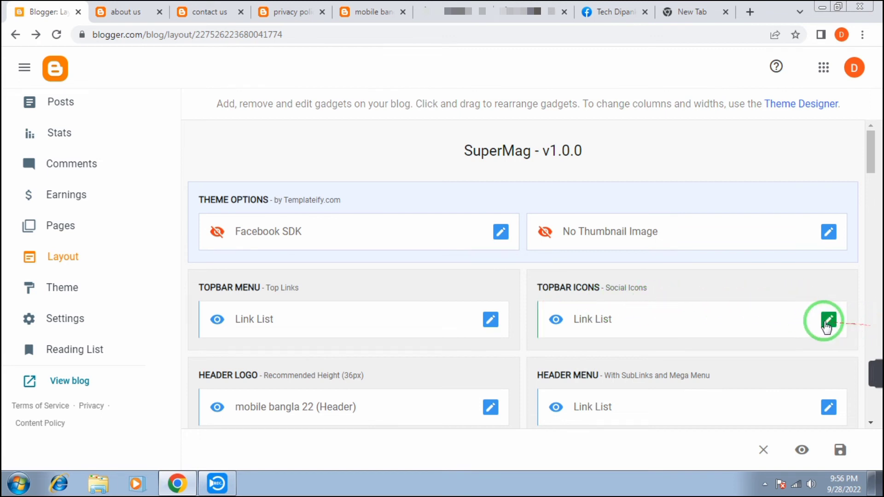
{"action": "left_click", "coordinate": [829, 321]}
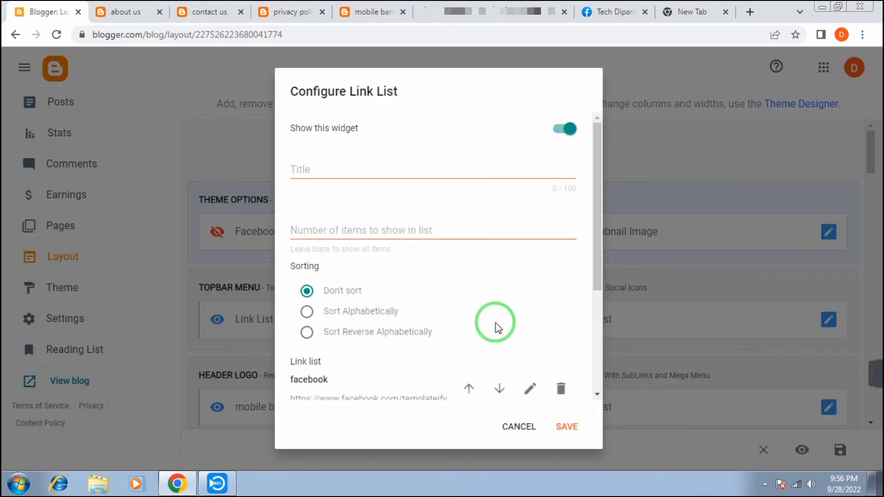
{"action": "scroll", "coordinate": [375, 322], "scroll_direction": "down", "scroll_amount": 4}
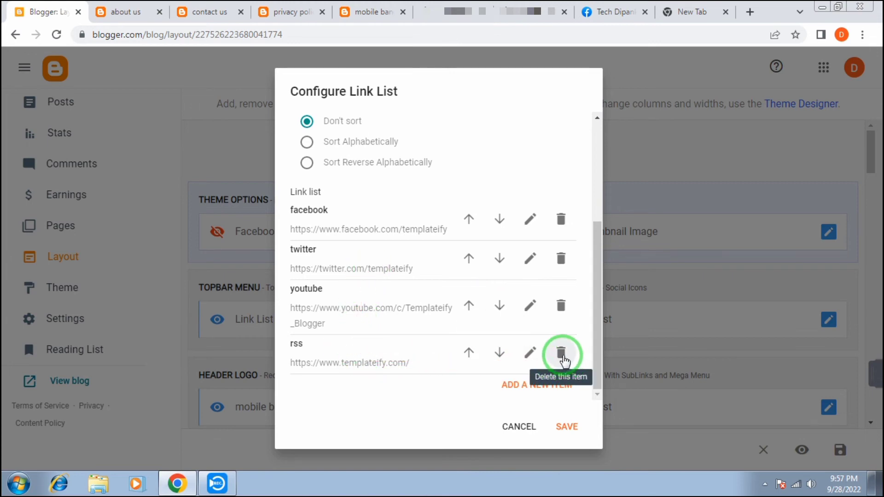
{"action": "left_click", "coordinate": [562, 354]}
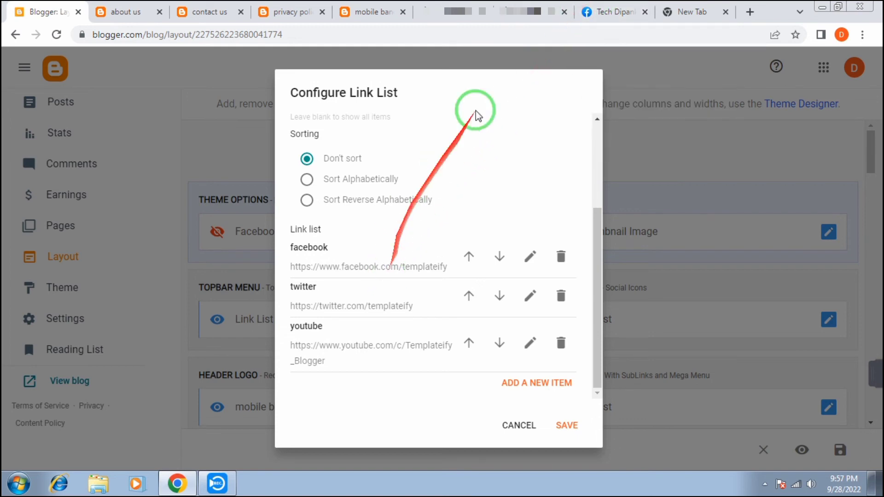
Copy the full web address of the blog's Facebook page
{"action": "left_click", "coordinate": [614, 14]}
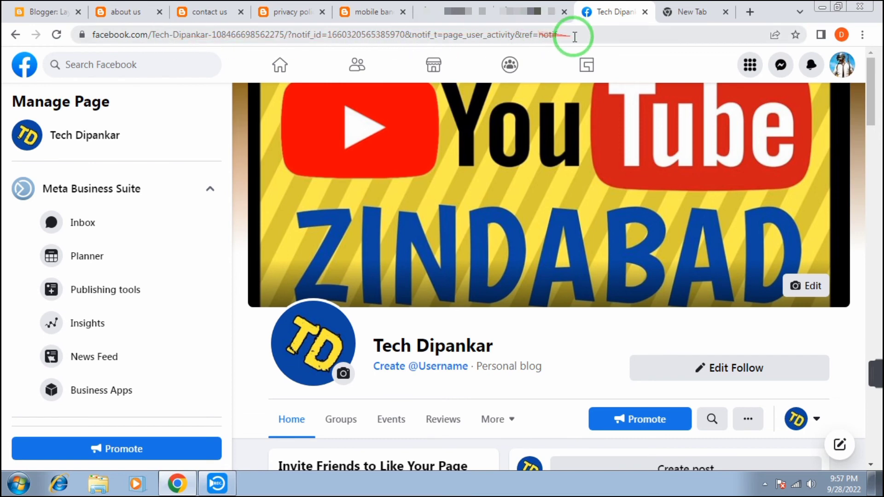
{"action": "left_click_drag", "start_coordinate": [559, 34], "coordinate": [71, 45]}
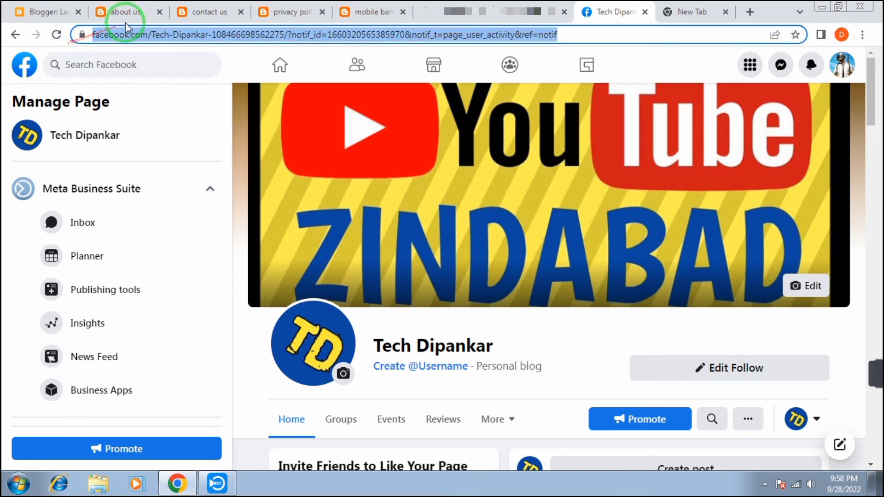
{"action": "right_click", "coordinate": [176, 39]}
{"action": "left_click", "coordinate": [208, 84]}
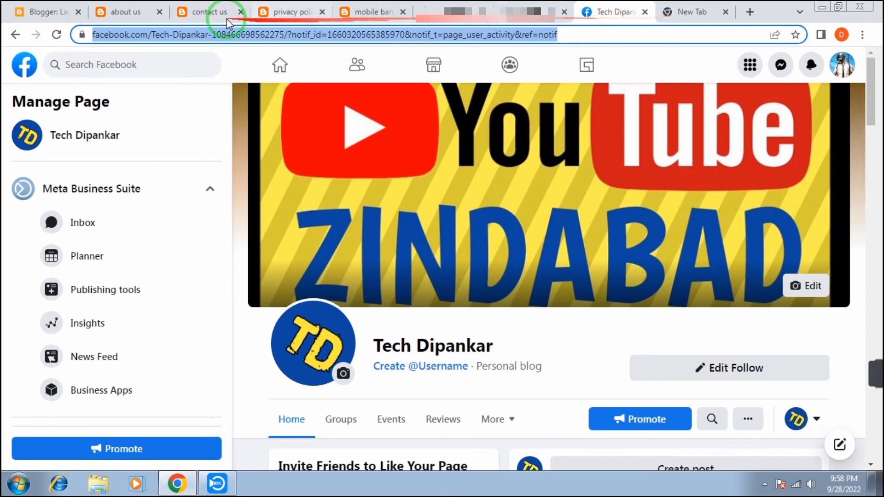
Replace the facebook item's site URL in the Topbar Icons link list with the copied Facebook page address and save the item
{"action": "left_click", "coordinate": [42, 12]}
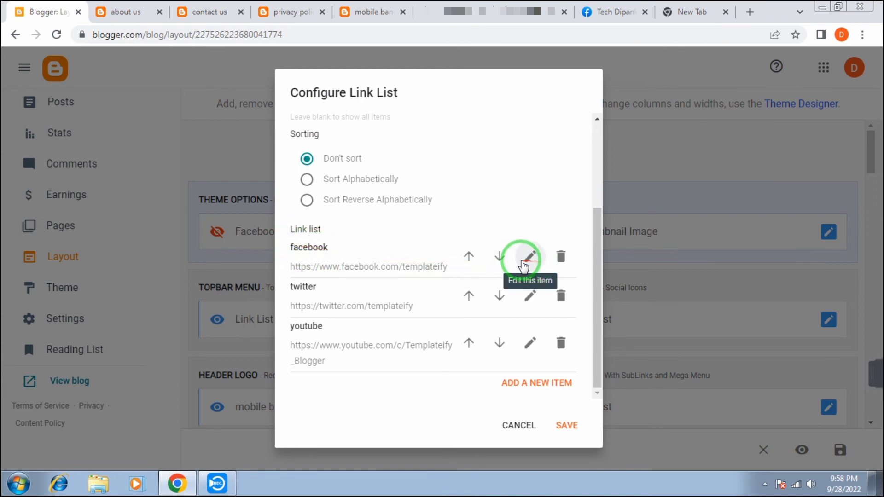
{"action": "left_click", "coordinate": [531, 266]}
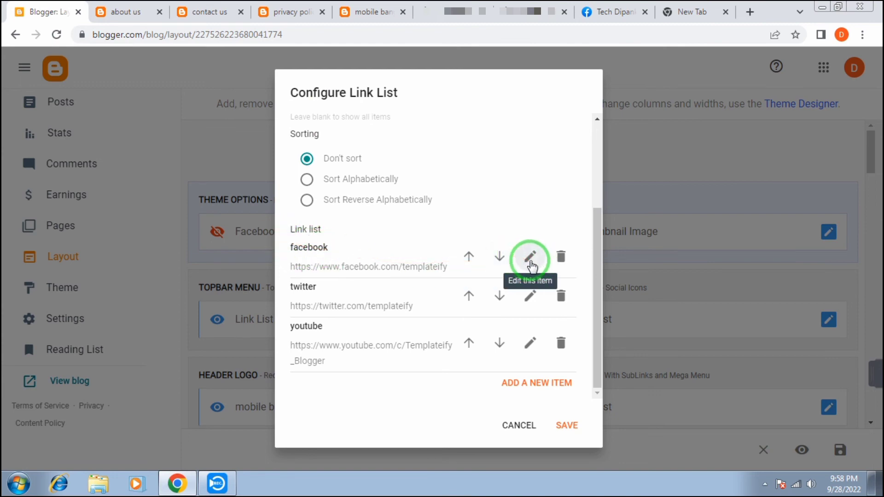
{"action": "left_click", "coordinate": [531, 264]}
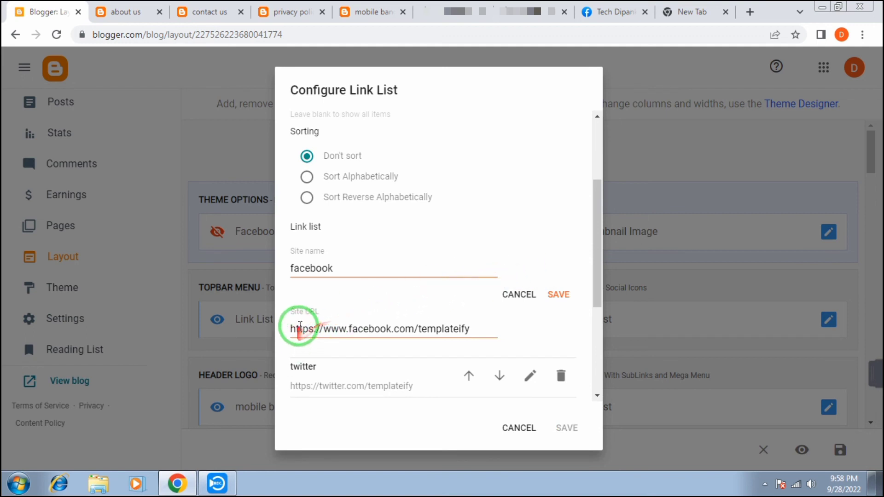
{"action": "left_click_drag", "start_coordinate": [470, 330], "coordinate": [269, 332]}
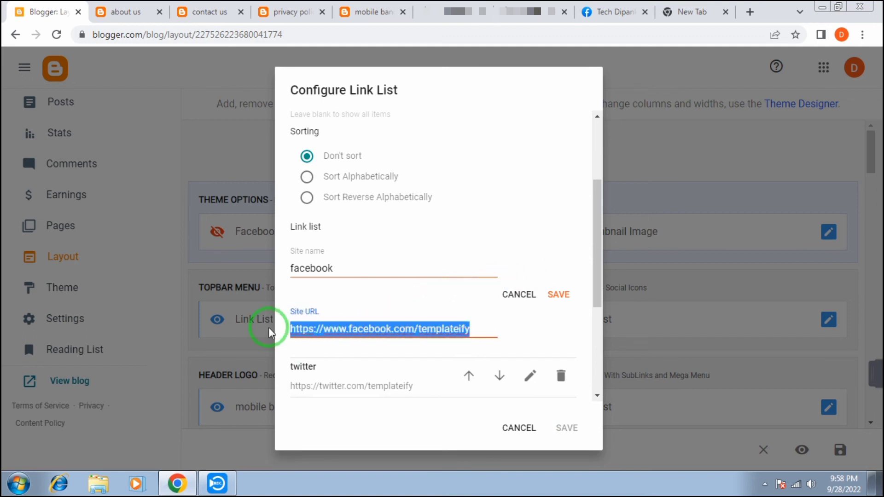
{"action": "right_click", "coordinate": [362, 328]}
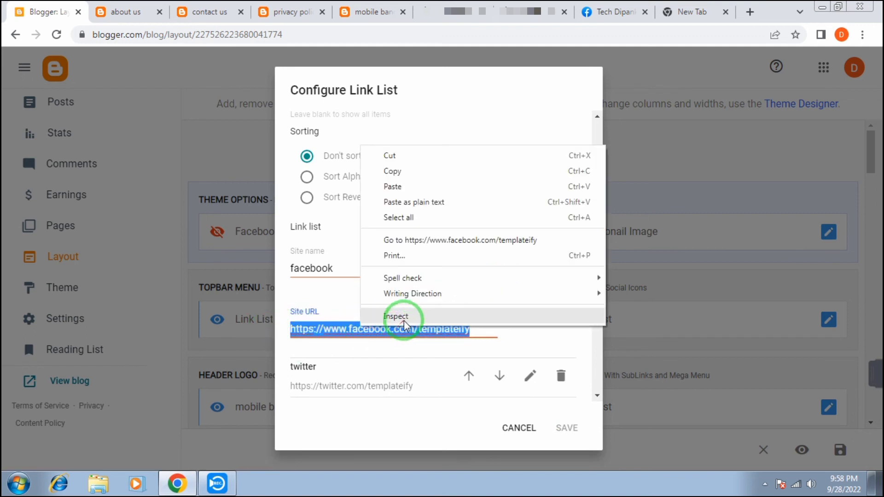
{"action": "left_click", "coordinate": [410, 187]}
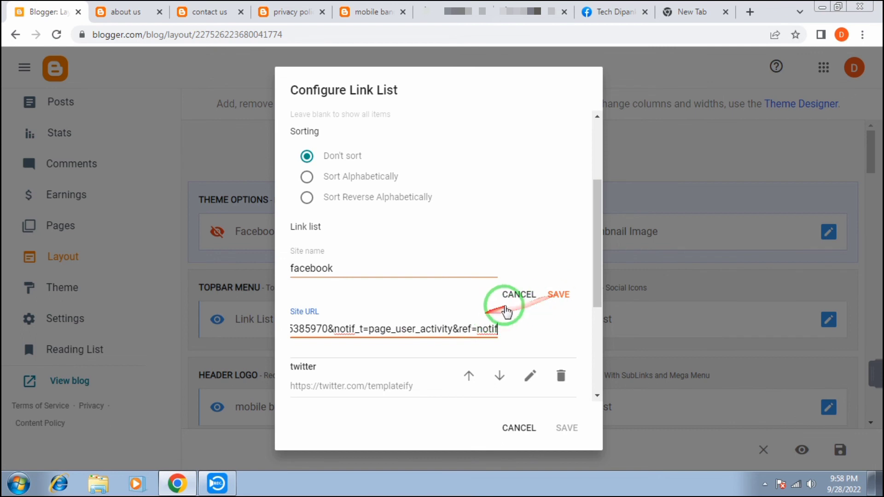
{"action": "mouse_move", "coordinate": [598, 283]}
{"action": "left_mouse_down"}
{"action": "mouse_move", "coordinate": [597, 345]}
{"action": "mouse_move", "coordinate": [594, 273]}
{"action": "left_mouse_up"}
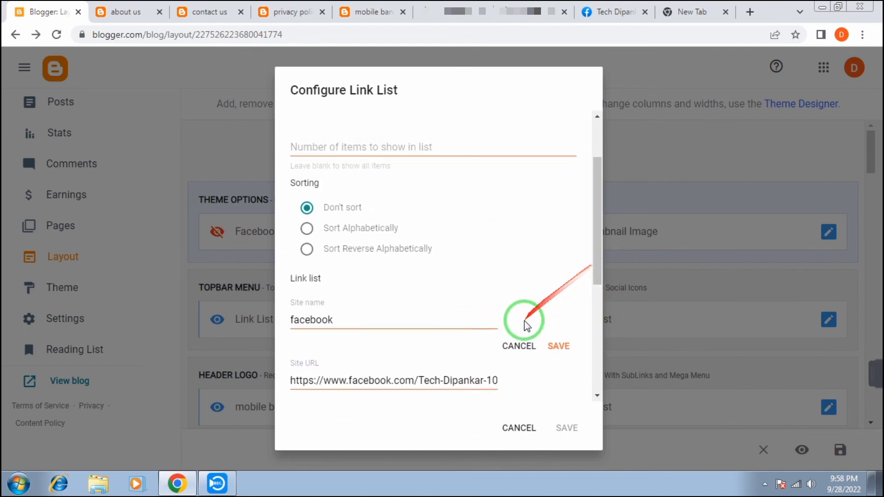
{"action": "left_click", "coordinate": [558, 338]}
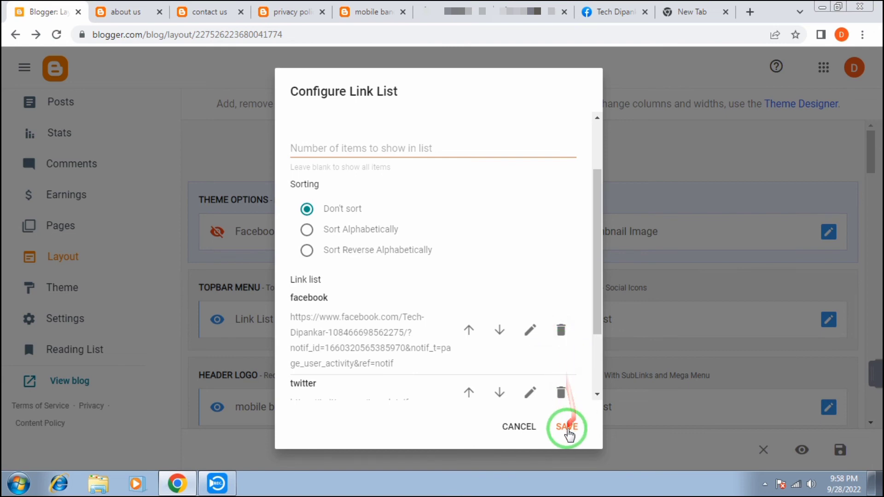
Save the Topbar Icons link list and the blog layout, and test the Facebook icon on the live blog
{"action": "left_click", "coordinate": [567, 429]}
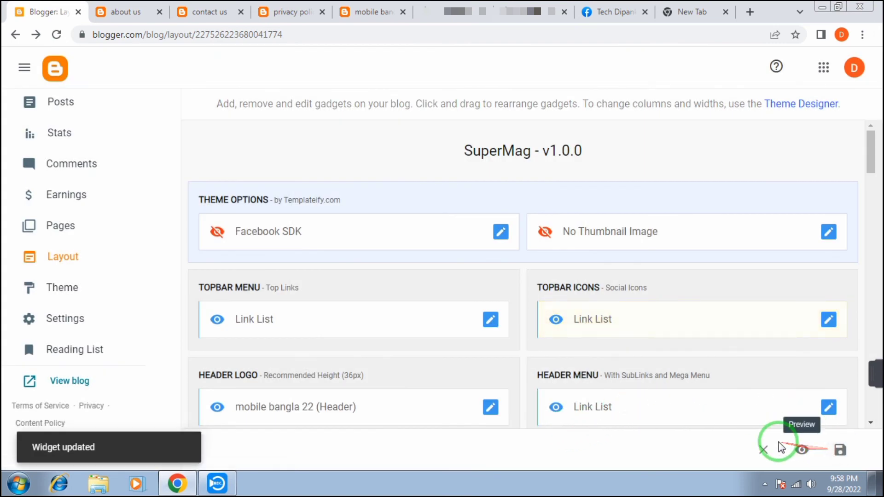
{"action": "left_click", "coordinate": [841, 456]}
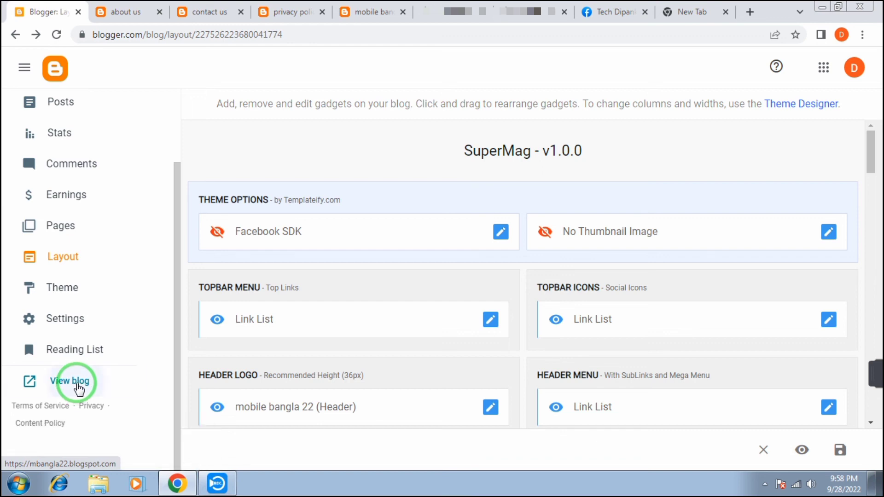
{"action": "left_click", "coordinate": [79, 389]}
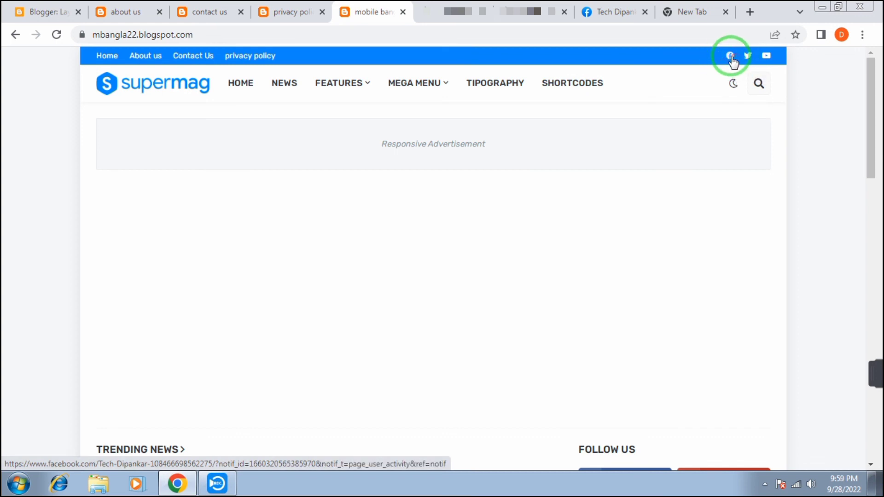
{"action": "left_click", "coordinate": [731, 55]}
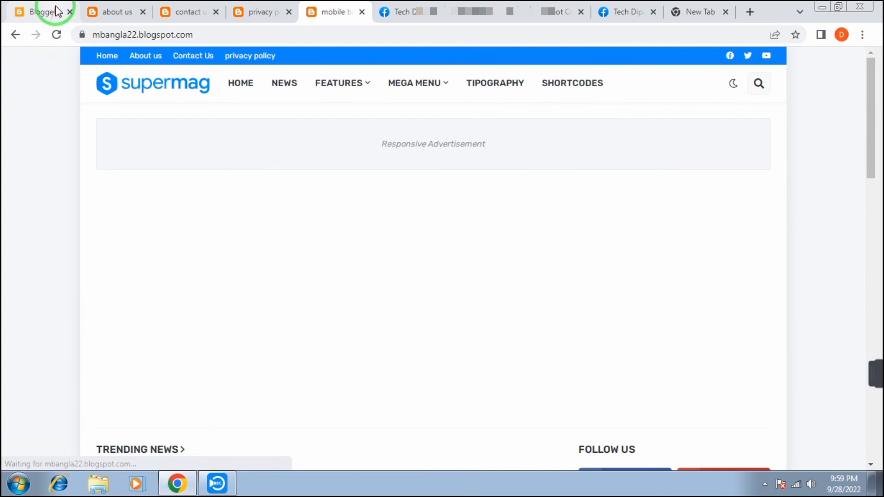
Reopen the live blog from the Blogger layout and examine the homepage's sections, sidebar widgets and footer links
{"action": "left_click", "coordinate": [56, 11]}
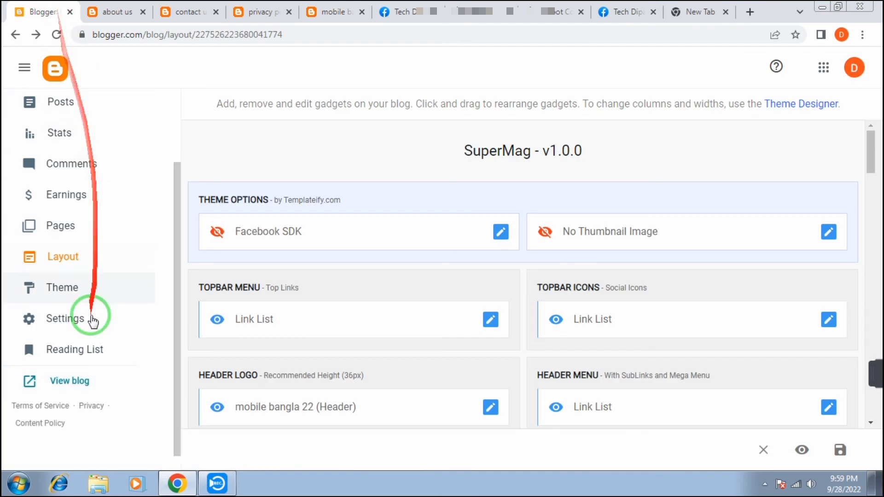
{"action": "left_click", "coordinate": [81, 382]}
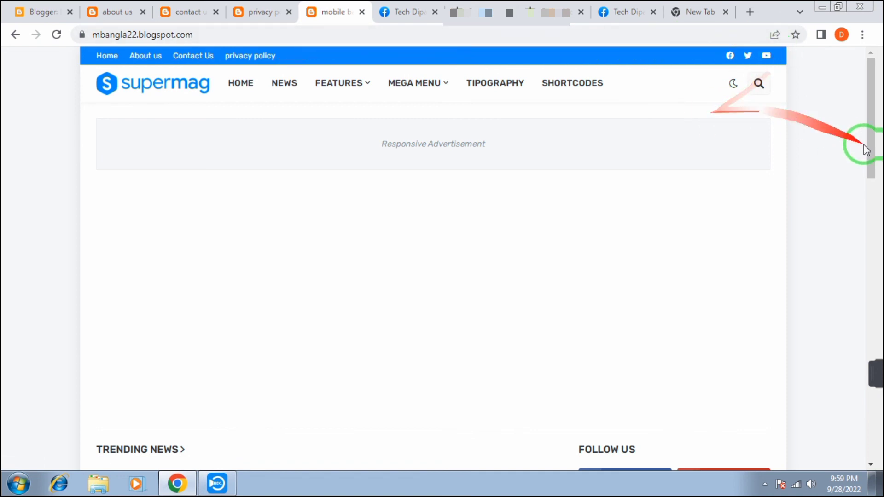
{"action": "left_click_drag", "start_coordinate": [870, 136], "coordinate": [875, 477]}
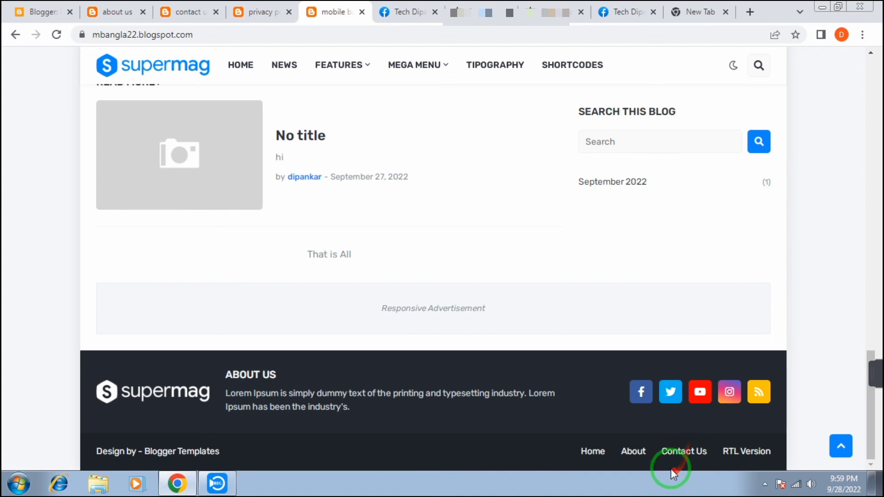
{"action": "scroll", "coordinate": [690, 271], "scroll_direction": "up", "scroll_amount": 2}
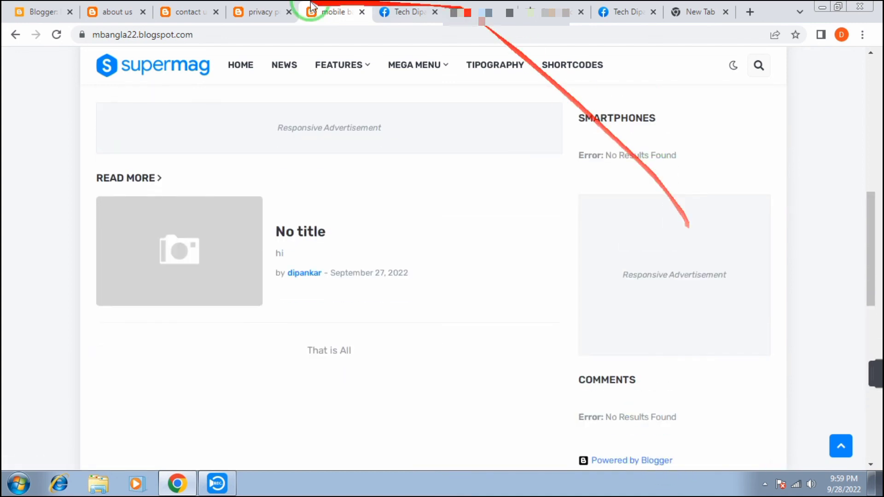
{"action": "scroll", "coordinate": [198, 82], "scroll_direction": "up", "scroll_amount": 5}
{"action": "scroll", "coordinate": [408, 206], "scroll_direction": "down", "scroll_amount": 5}
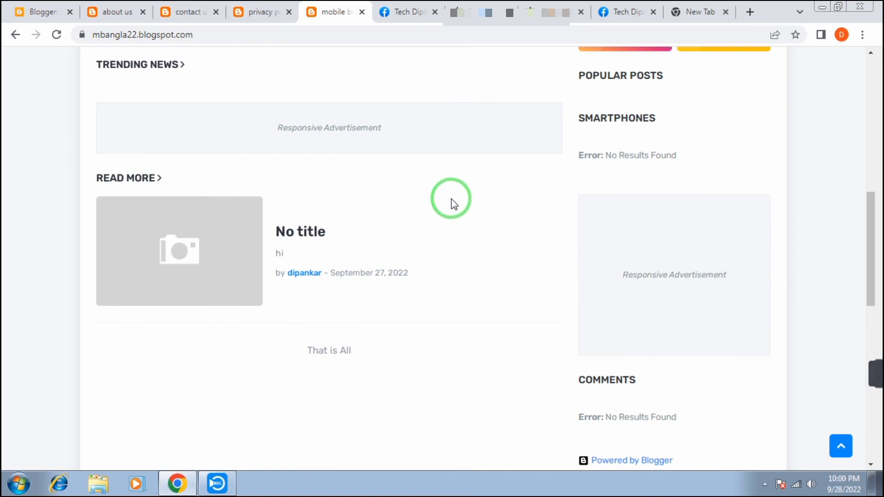
{"action": "scroll", "coordinate": [456, 203], "scroll_direction": "up", "scroll_amount": 8}
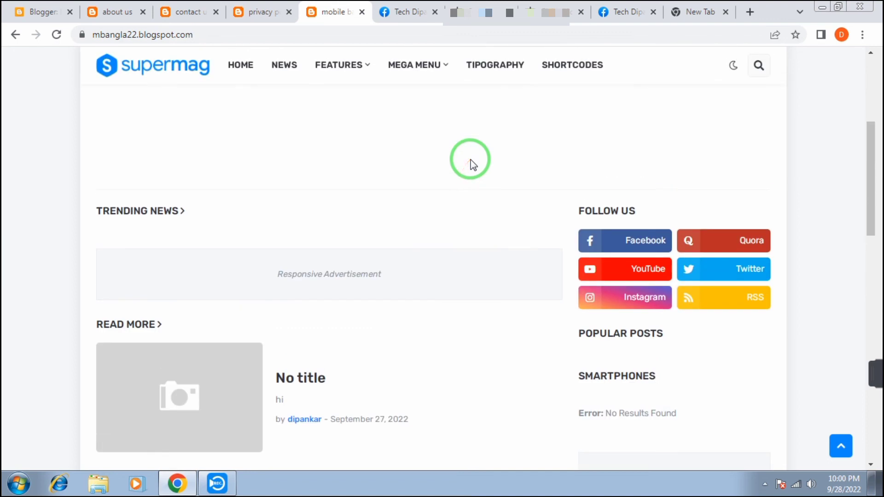